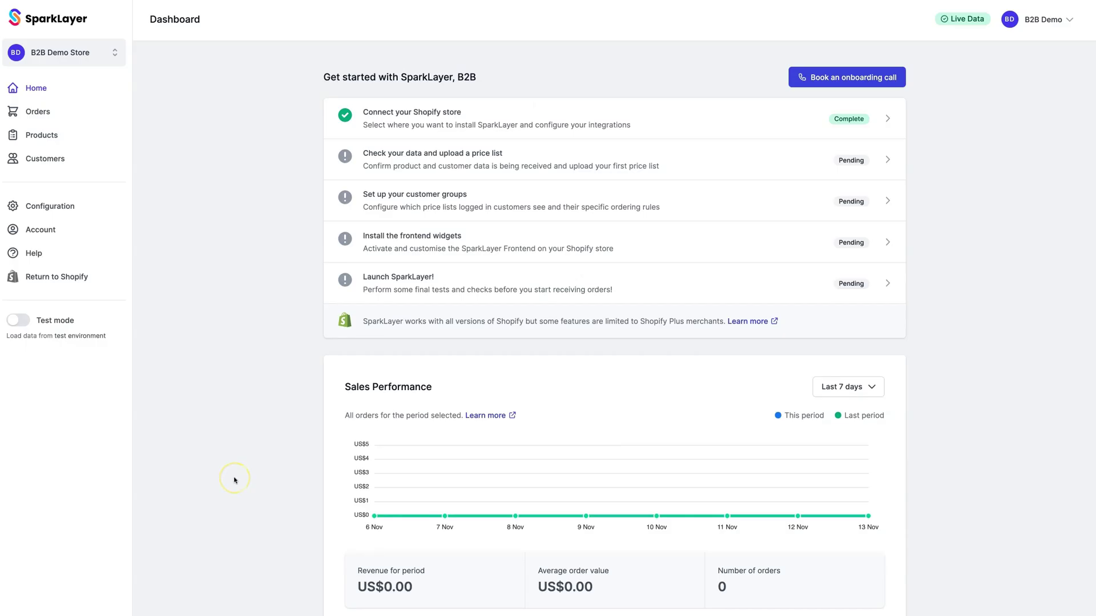
- Expand 'Check your data and upload a price list' to see Products, Customers and Price Lists feeds syncing
{"action": "left_click", "coordinate": [246, 423]}
{"action": "left_click", "coordinate": [248, 413]}
{"action": "left_click", "coordinate": [251, 411]}
{"action": "left_click", "coordinate": [252, 182]}
{"action": "left_click", "coordinate": [246, 196]}
{"action": "left_click", "coordinate": [293, 124]}
{"action": "left_click", "coordinate": [437, 162]}
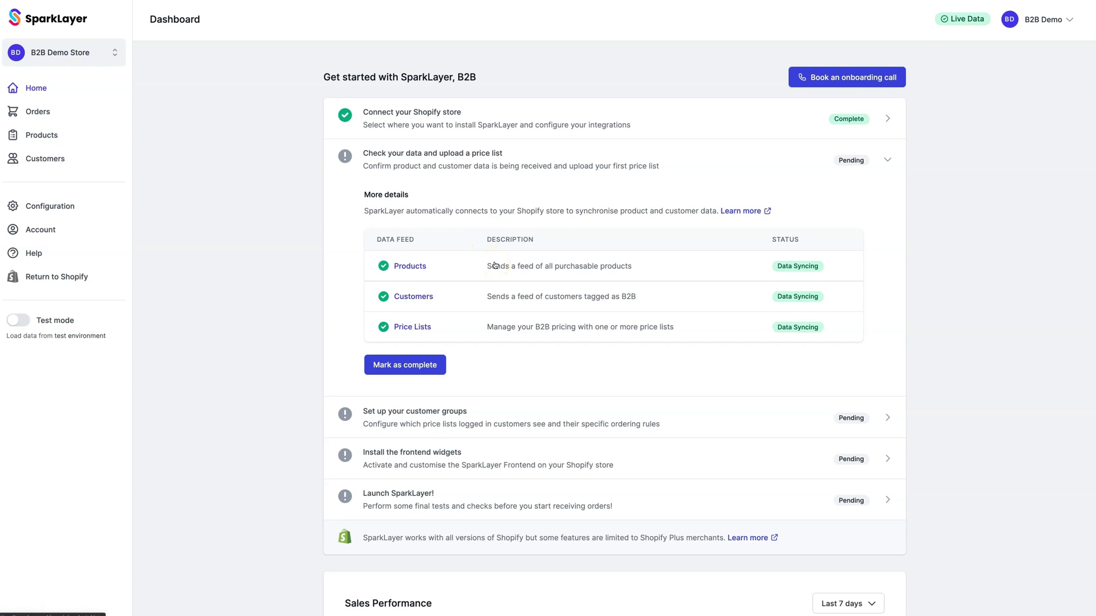
{"action": "left_click", "coordinate": [505, 266]}
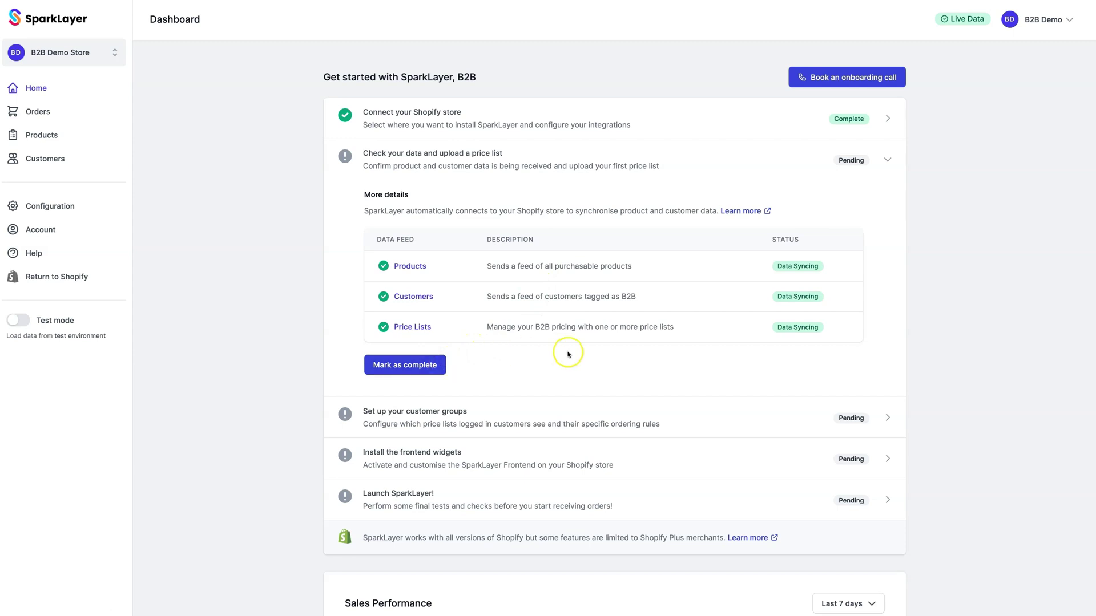
- Open the Price Lists page from the data feed table and highlight the Base price list
{"action": "left_click", "coordinate": [408, 327]}
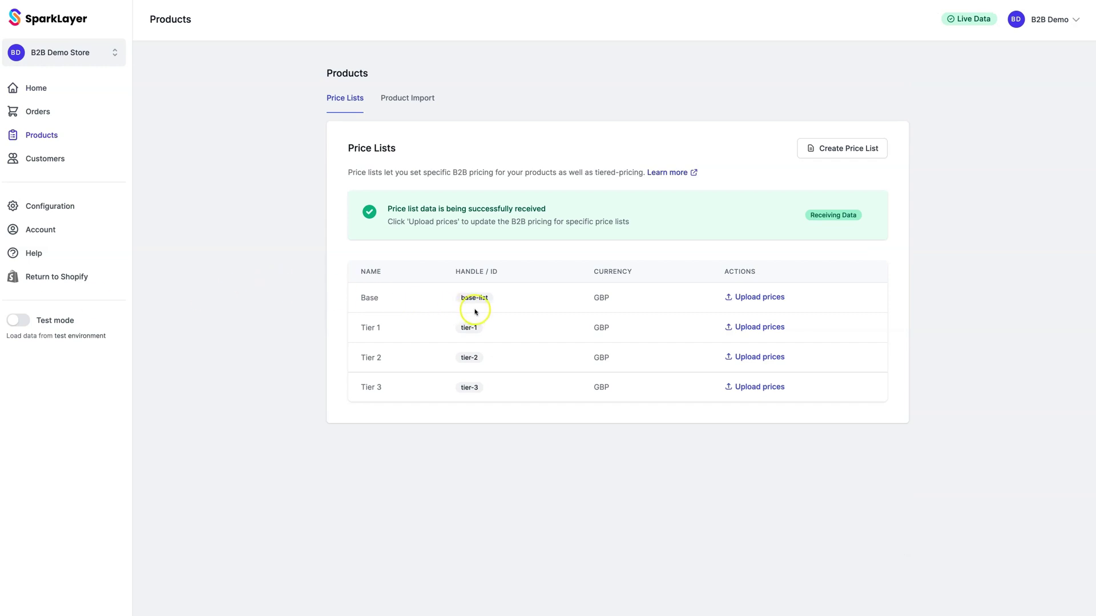
{"action": "left_click_drag", "start_coordinate": [392, 303], "coordinate": [354, 298]}
{"action": "left_click", "coordinate": [399, 300]}
{"action": "left_click", "coordinate": [767, 387]}
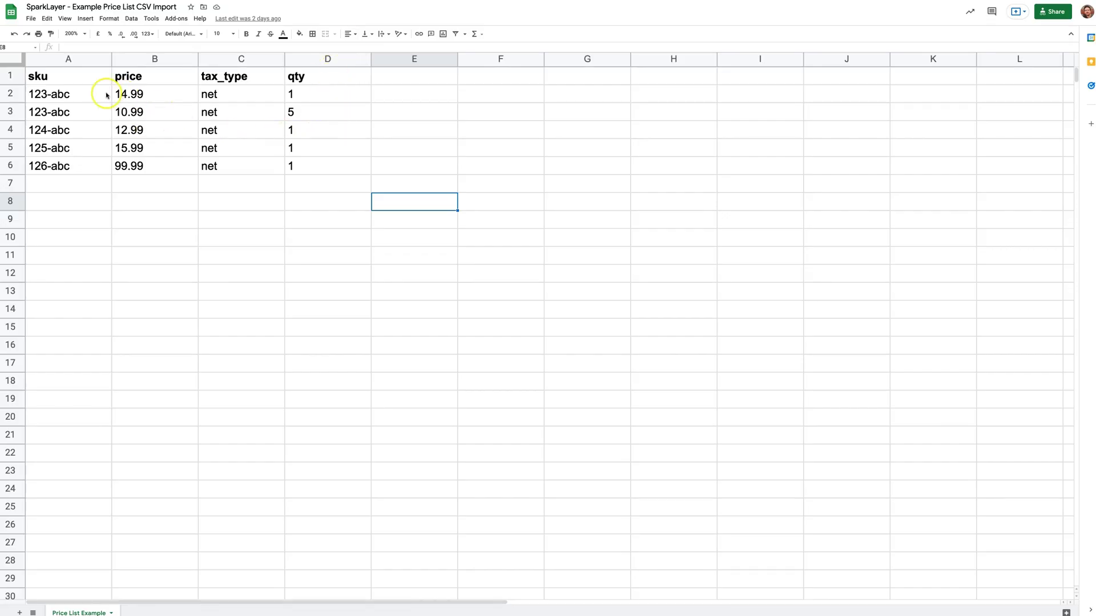
{"action": "left_click", "coordinate": [86, 75]}
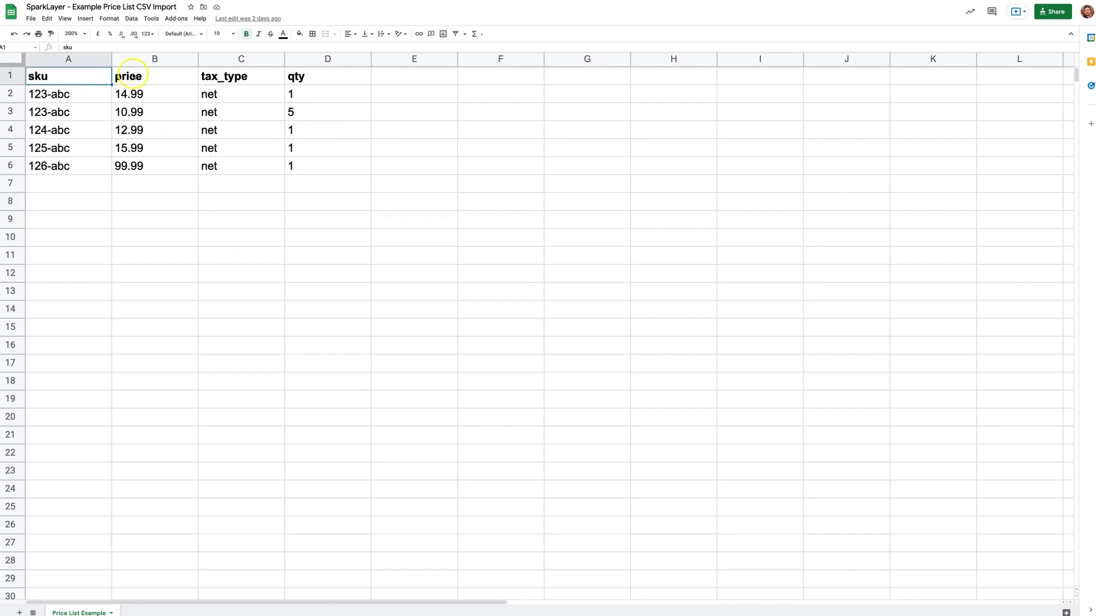
{"action": "left_click", "coordinate": [151, 76]}
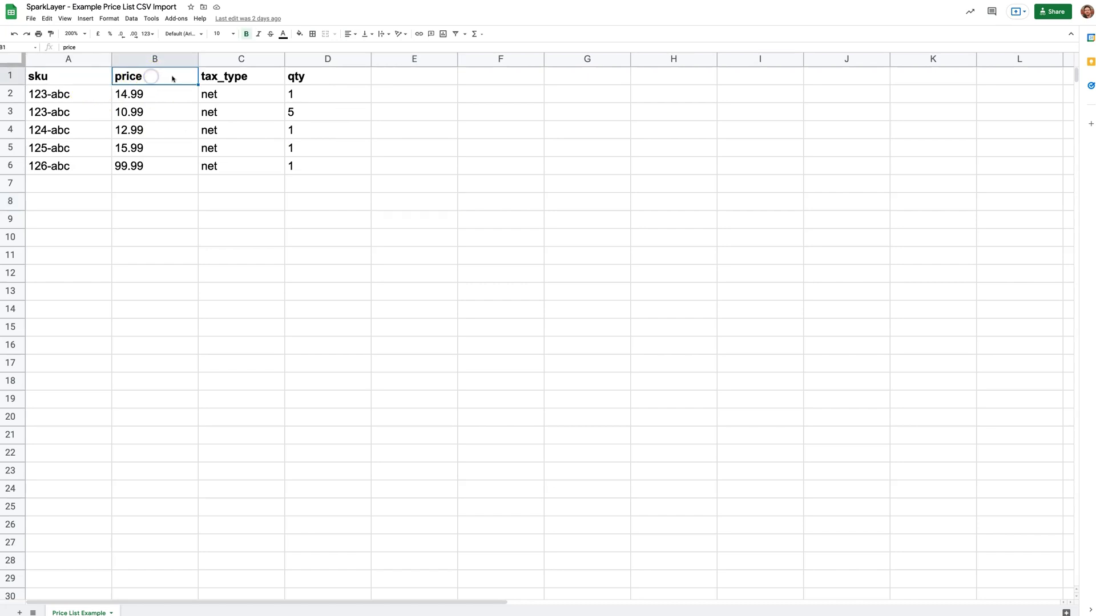
{"action": "left_click", "coordinate": [208, 79]}
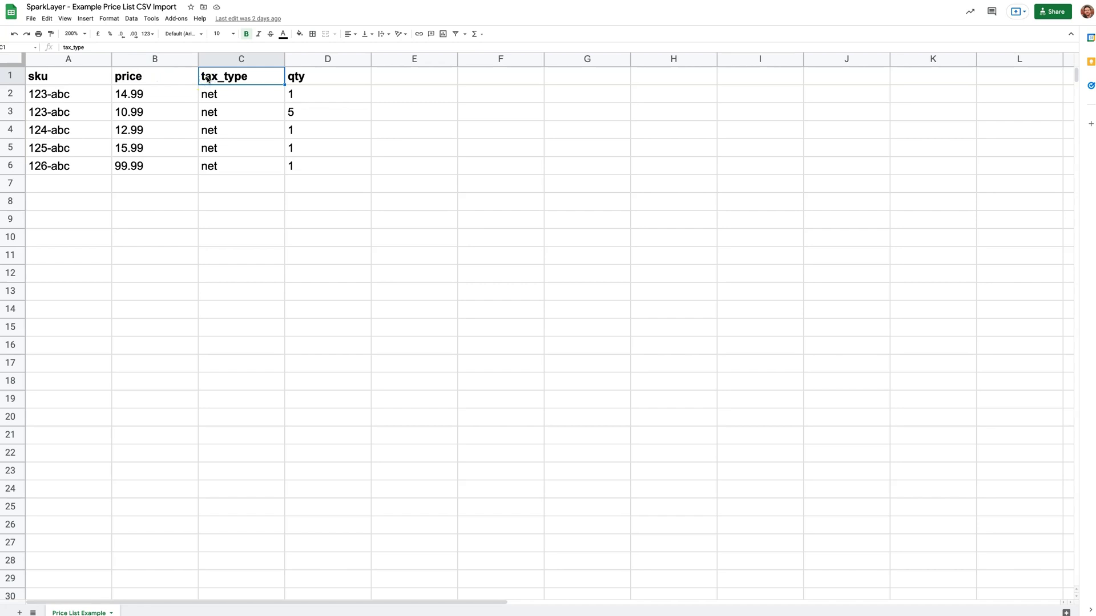
{"action": "left_click_drag", "start_coordinate": [292, 91], "coordinate": [135, 94]}
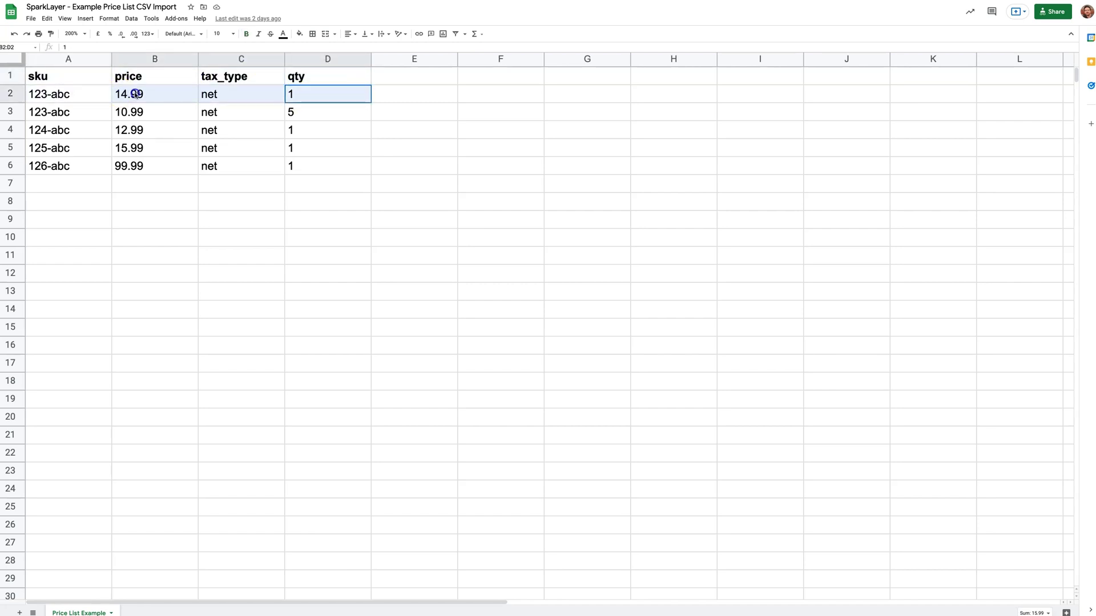
{"action": "left_click_drag", "start_coordinate": [291, 112], "coordinate": [156, 113]}
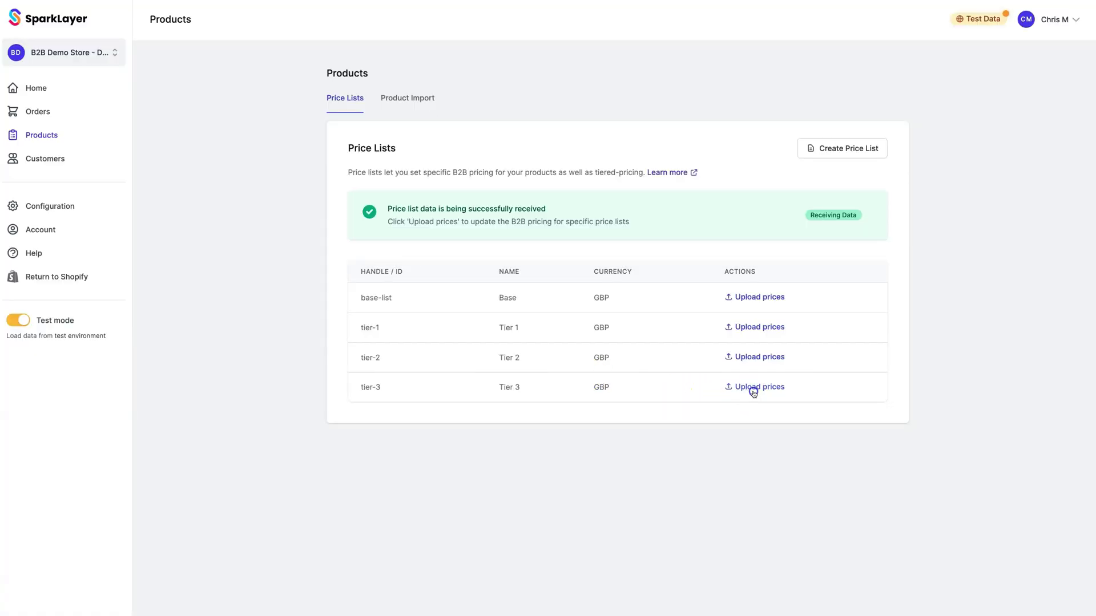
- Upload 'Example CSVs - Demo Store.csv' into the Tier 3 price list and save it
{"action": "left_click", "coordinate": [751, 389]}
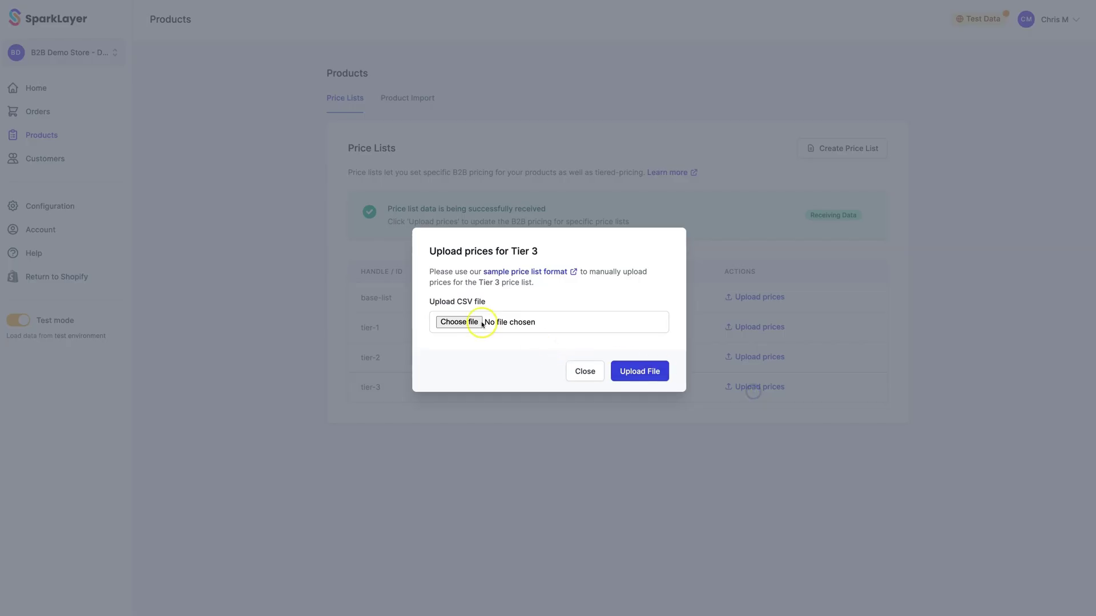
{"action": "left_click", "coordinate": [465, 322]}
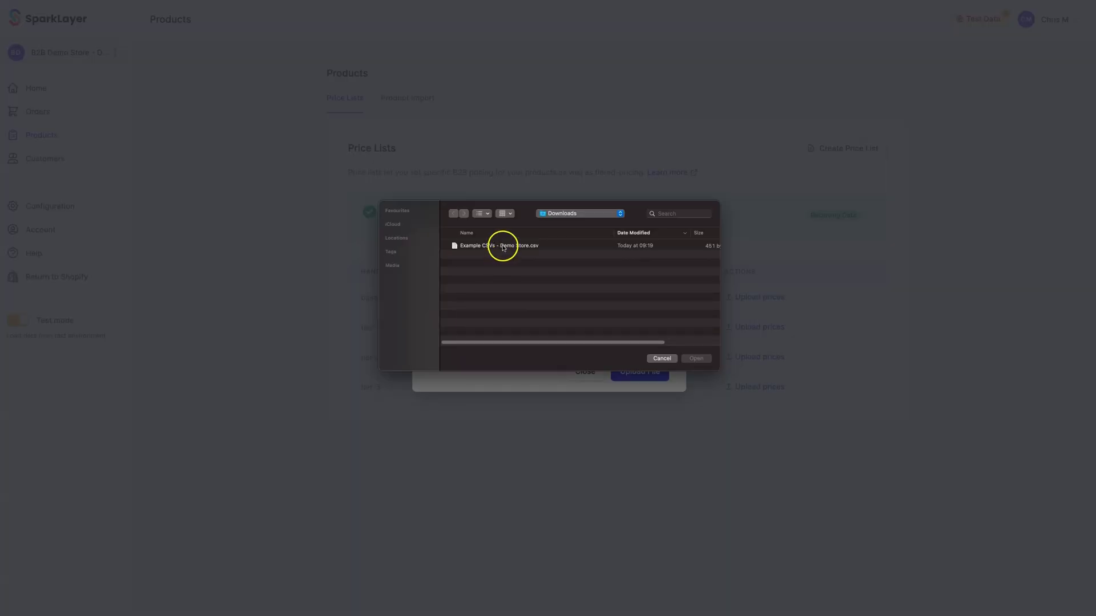
{"action": "double_click", "coordinate": [503, 246]}
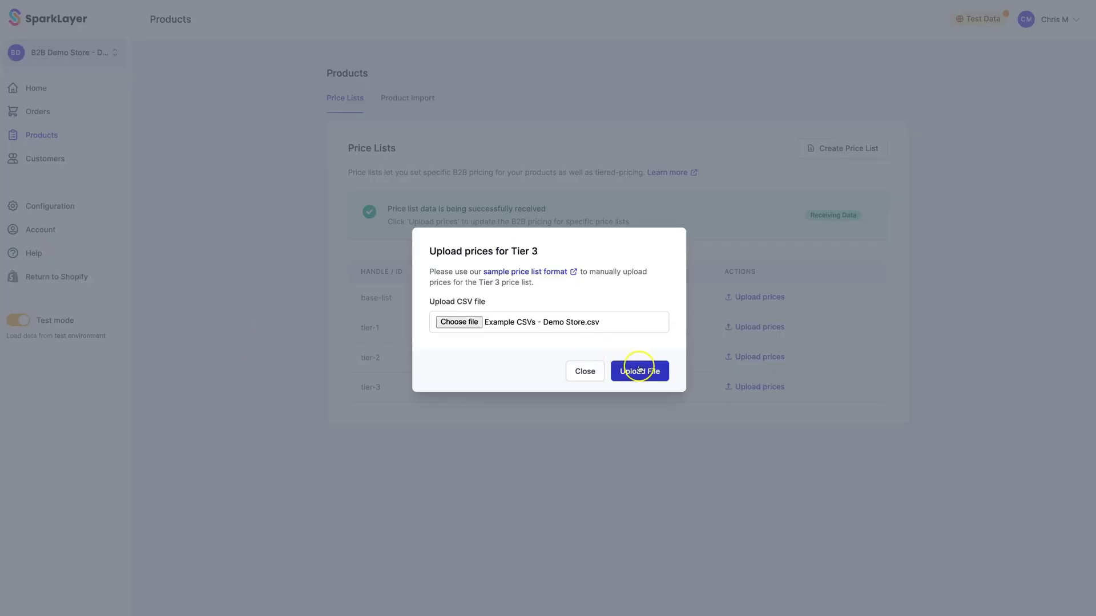
{"action": "left_click", "coordinate": [650, 373]}
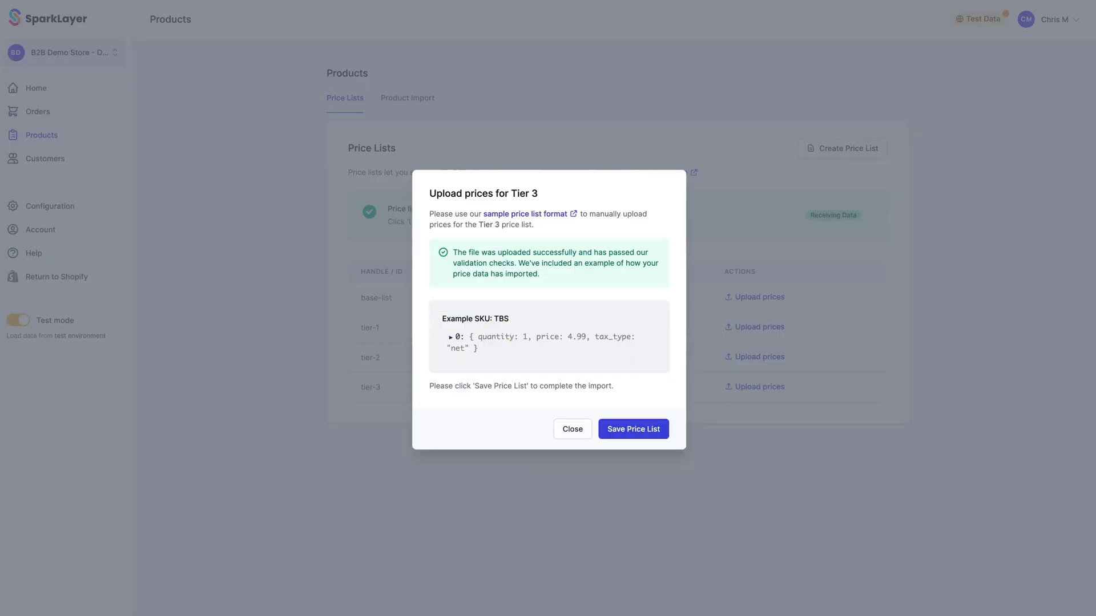
{"action": "left_click", "coordinate": [643, 429]}
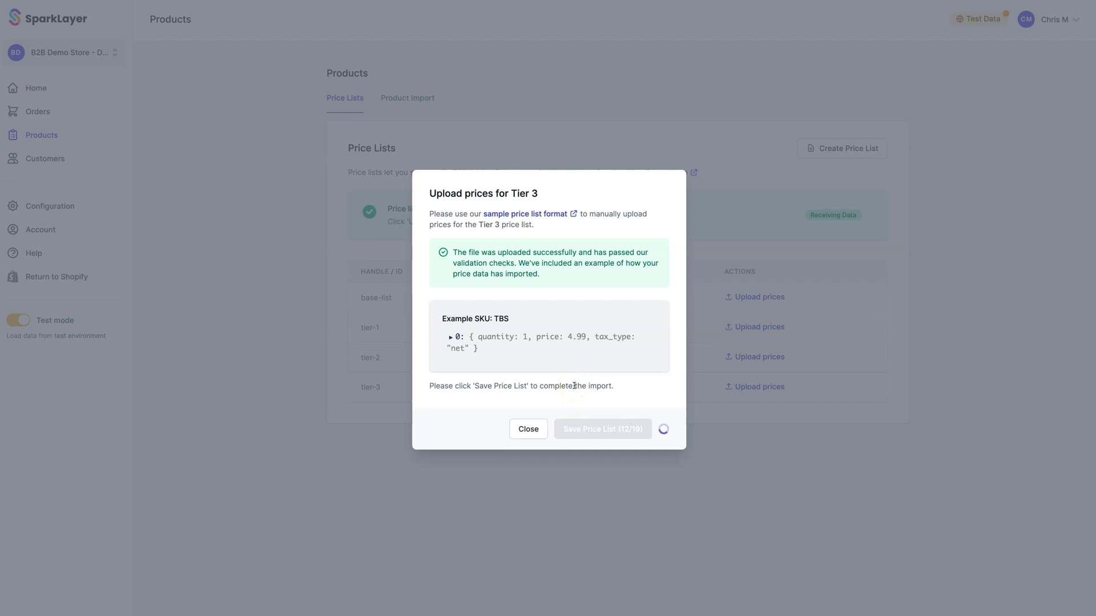
{"action": "left_click", "coordinate": [580, 386]}
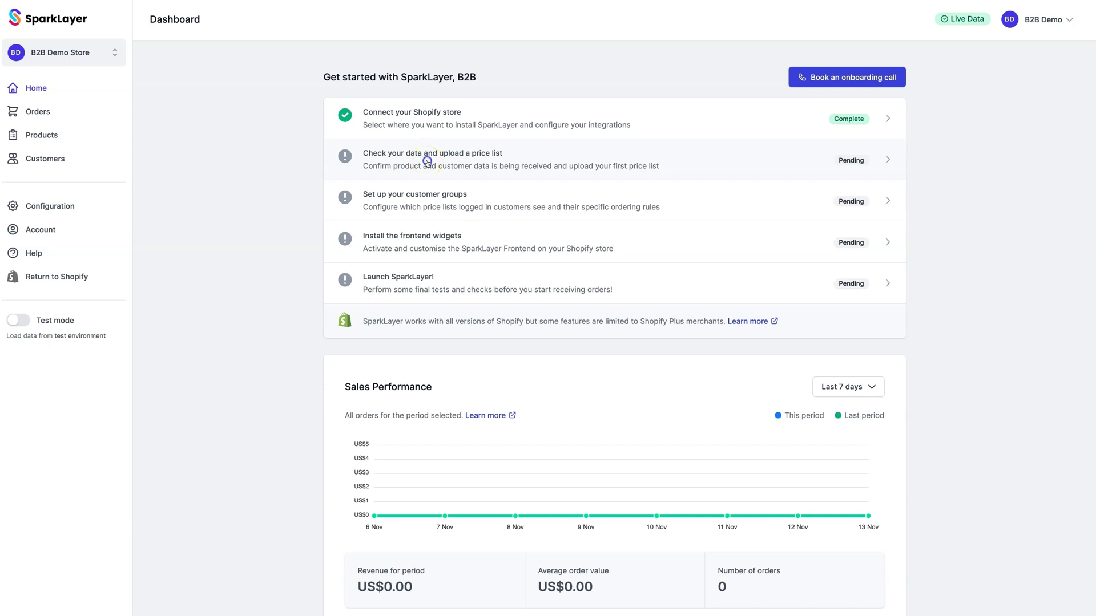
- Mark the 'Check your data and upload a price list' onboarding step as complete
{"action": "left_click", "coordinate": [427, 162]}
{"action": "left_click", "coordinate": [422, 364]}
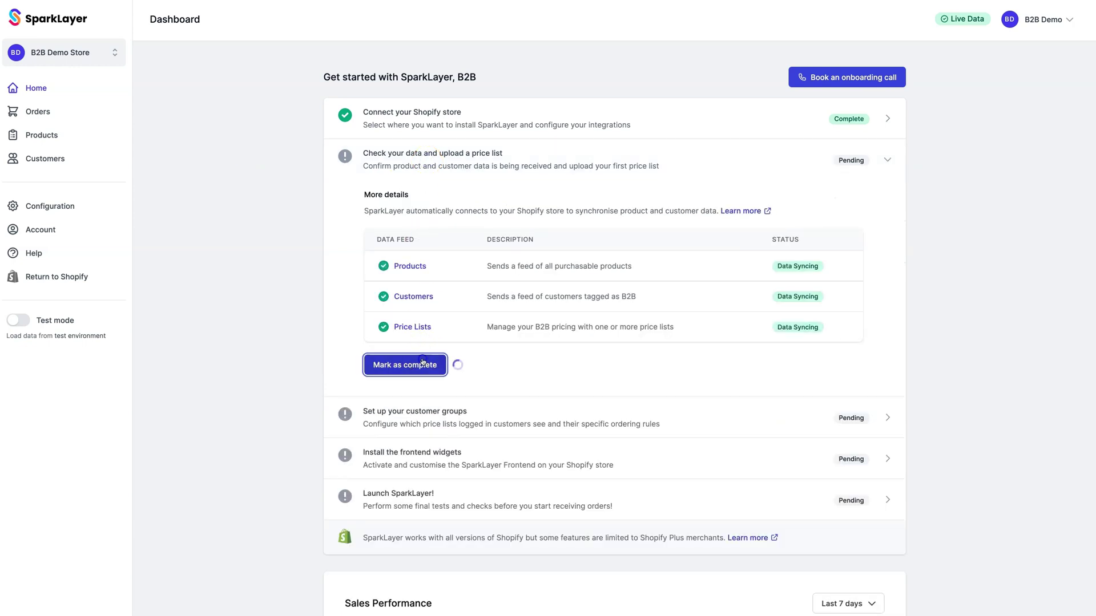
{"action": "left_click", "coordinate": [444, 159]}
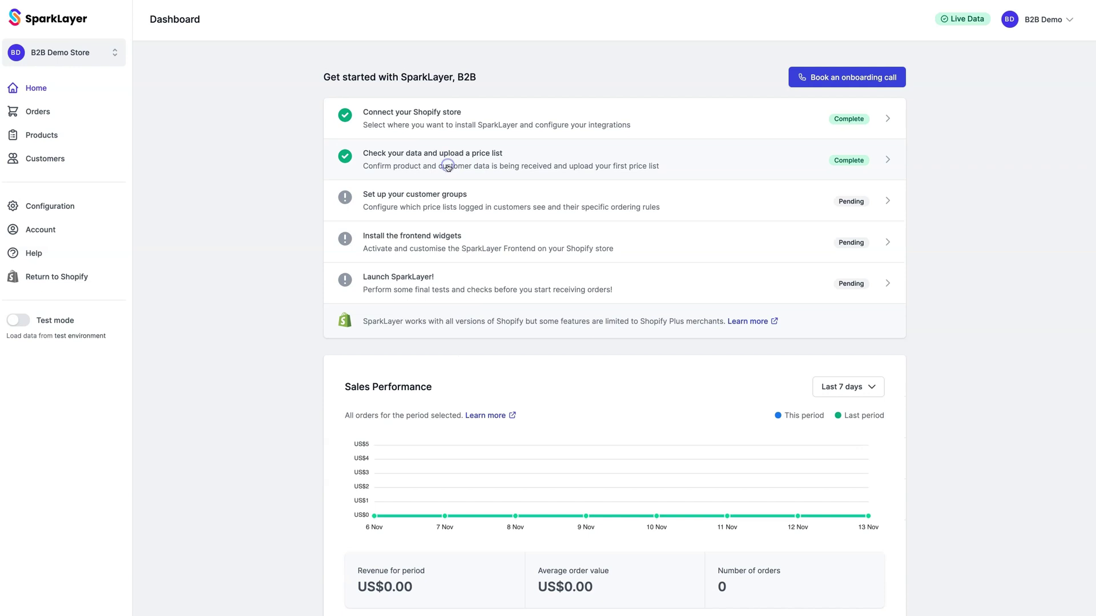
- Expand 'Set up your customer groups' and go to the Customer Groups page
{"action": "left_click", "coordinate": [451, 212]}
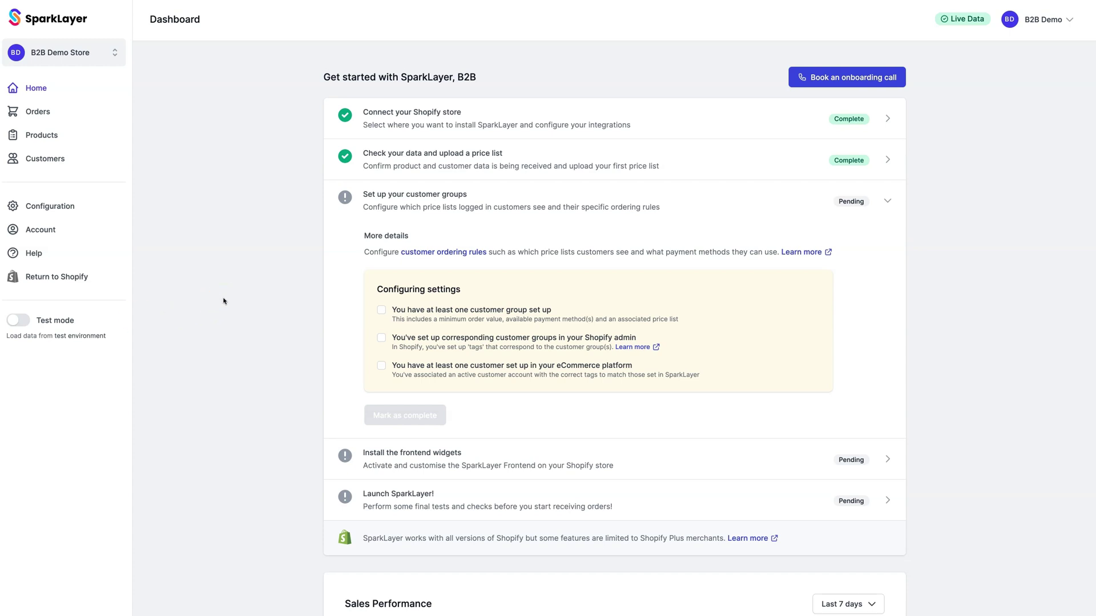
{"action": "left_click", "coordinate": [279, 300]}
{"action": "left_click", "coordinate": [84, 163]}
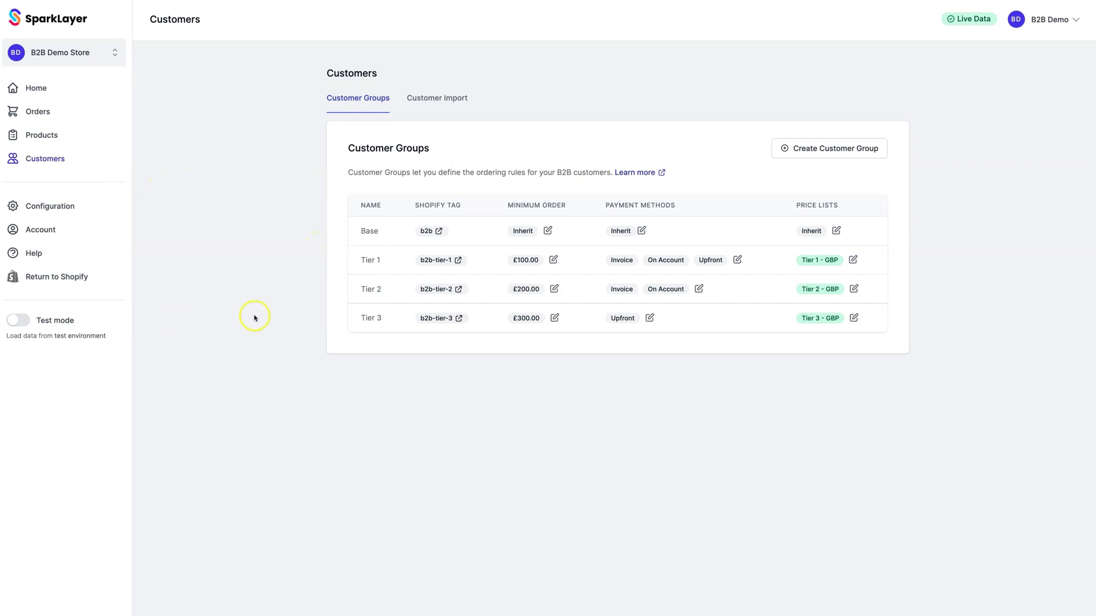
- Highlight the Base customer group name in the Customer Groups list
{"action": "double_click", "coordinate": [369, 229]}
{"action": "left_click", "coordinate": [378, 236]}
- Add Payment On Account to Tier 3's payment methods, save, and return to Customer Groups
{"action": "left_click", "coordinate": [650, 318]}
{"action": "left_click", "coordinate": [470, 315]}
{"action": "left_click", "coordinate": [651, 394]}
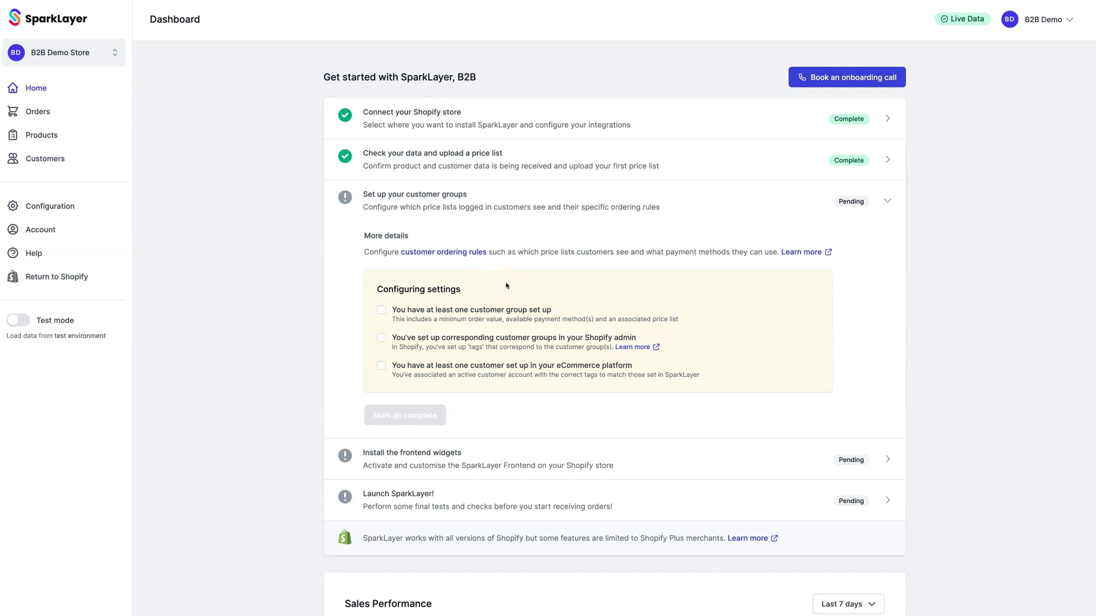
{"action": "scroll", "coordinate": [508, 305], "scroll_direction": "down", "scroll_amount": 1}
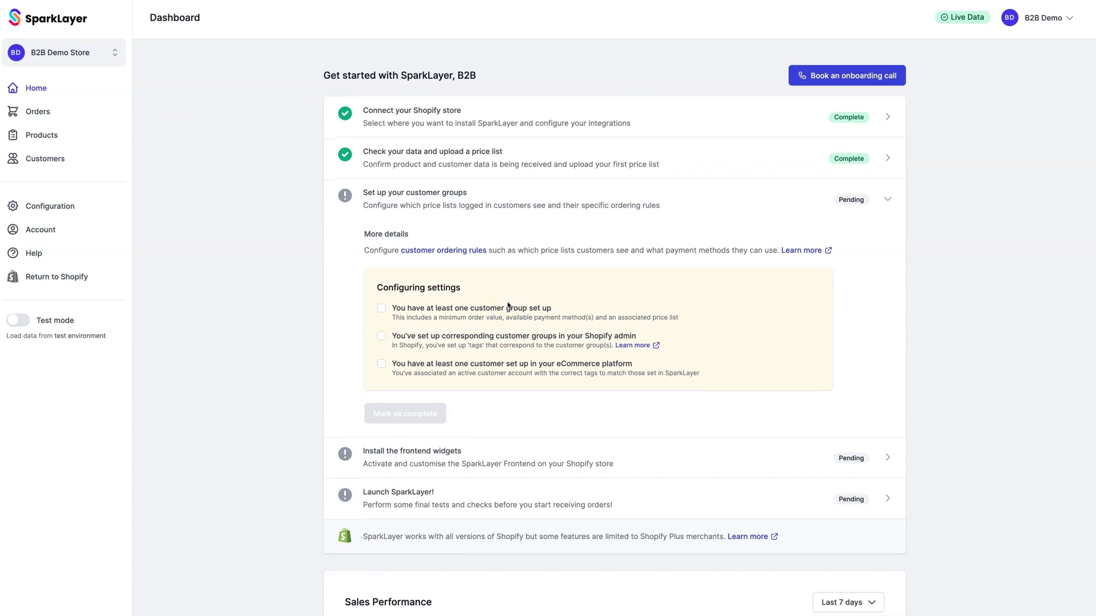
{"action": "scroll", "coordinate": [508, 305], "scroll_direction": "up", "scroll_amount": 1}
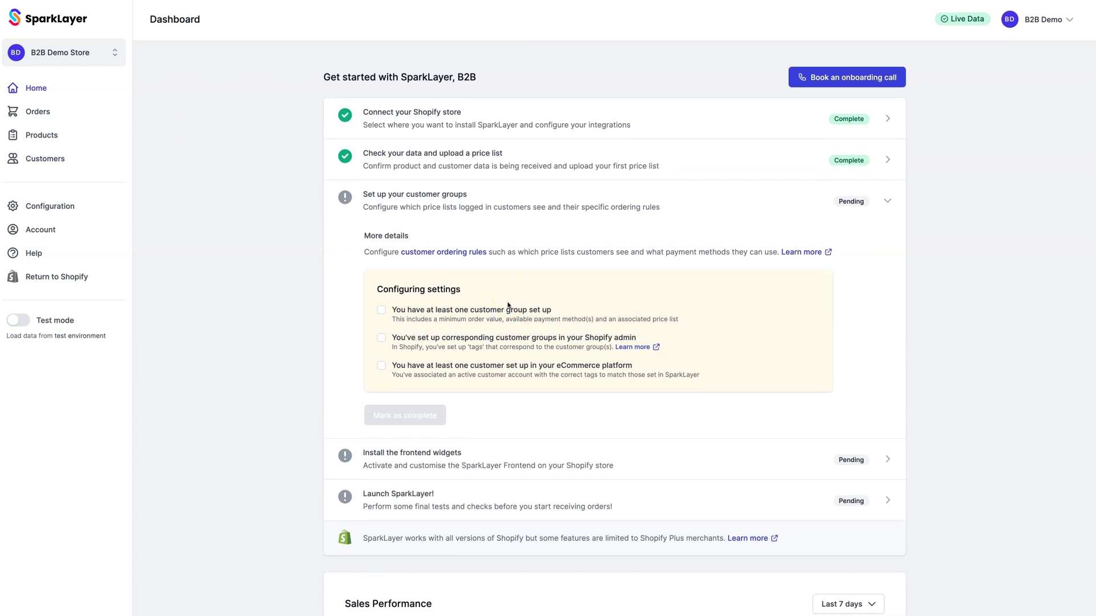
{"action": "left_click", "coordinate": [81, 164]}
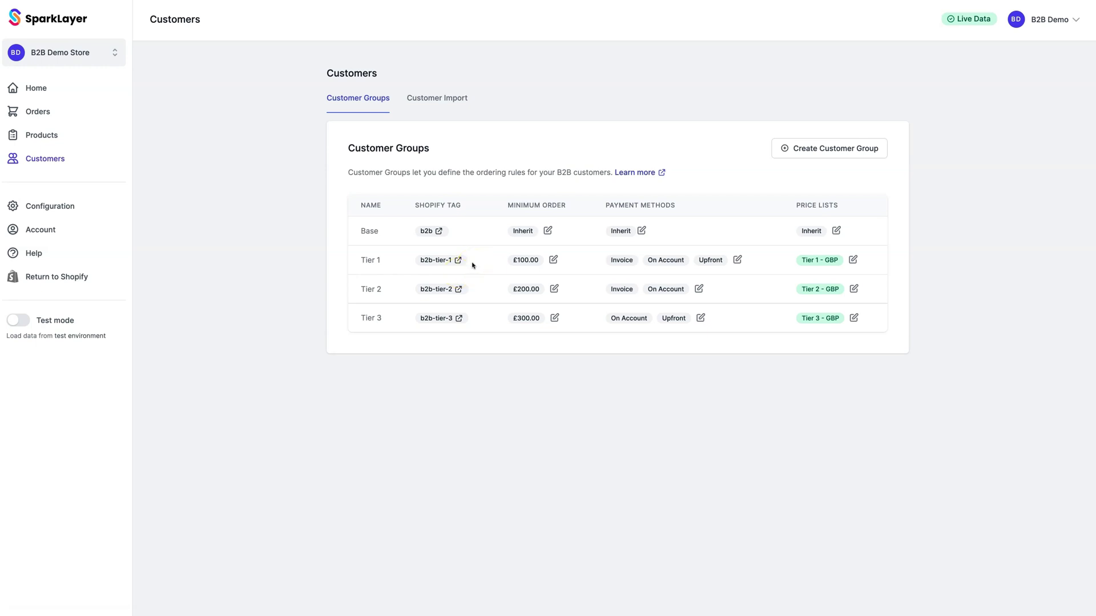
- Give the sample Shopify customer the tags b2b and b2b-tier-3 and save the customer
{"action": "left_click", "coordinate": [458, 319]}
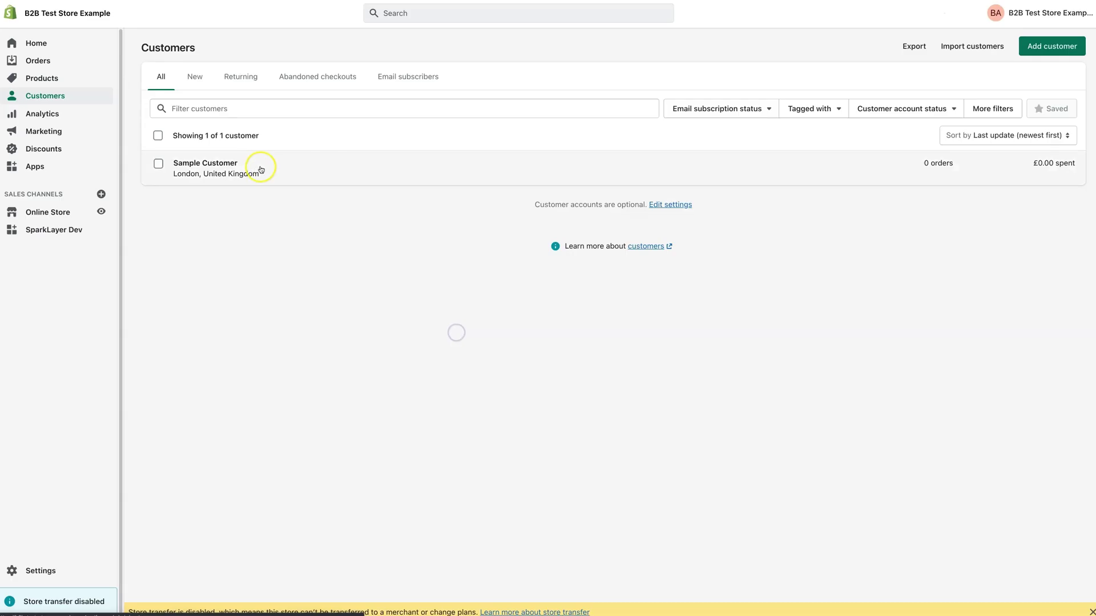
{"action": "left_click", "coordinate": [342, 169]}
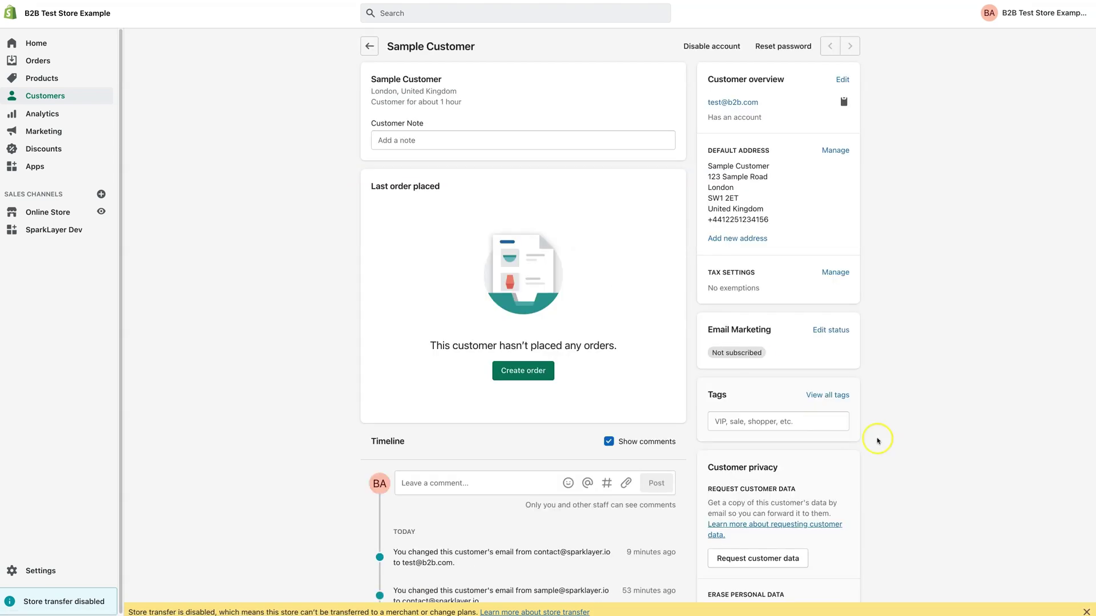
{"action": "left_click", "coordinate": [786, 424]}
{"action": "type", "text": "b2b"}
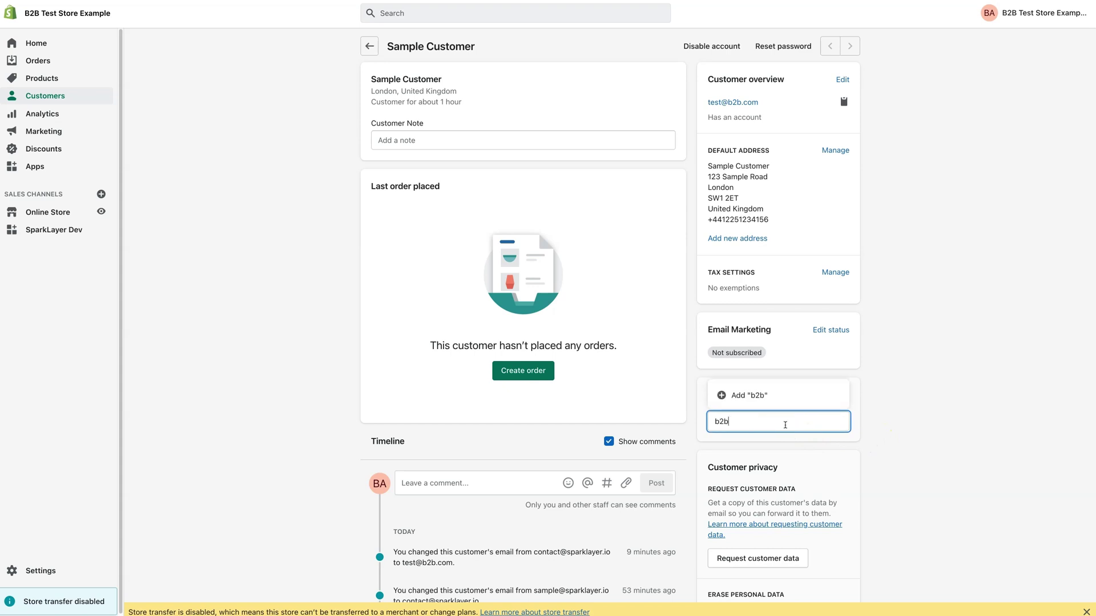
{"action": "left_click", "coordinate": [772, 394]}
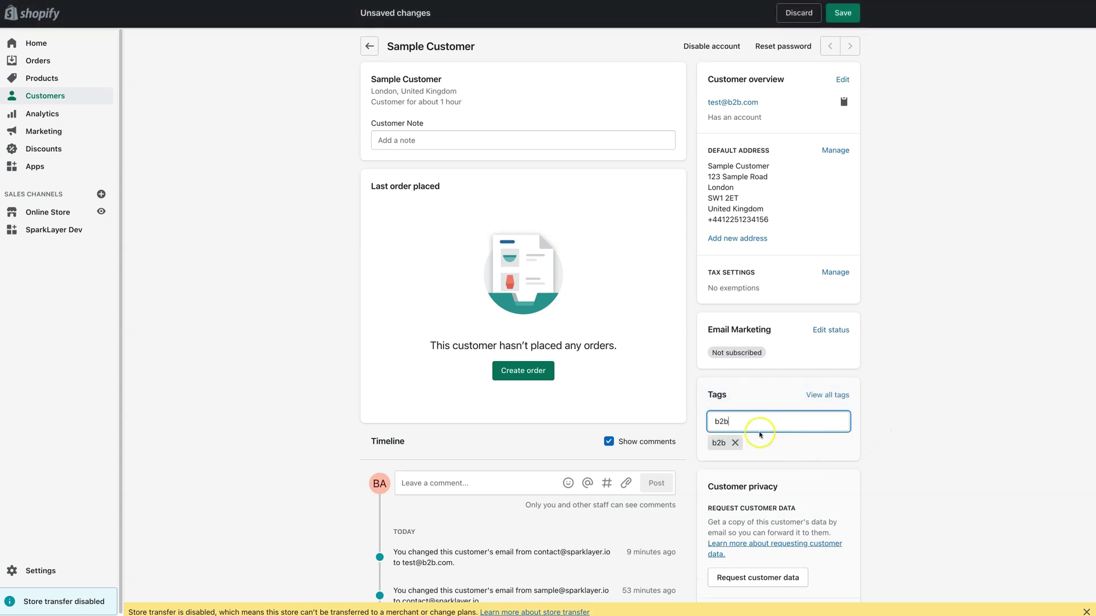
{"action": "type", "text": "-tier-3"}
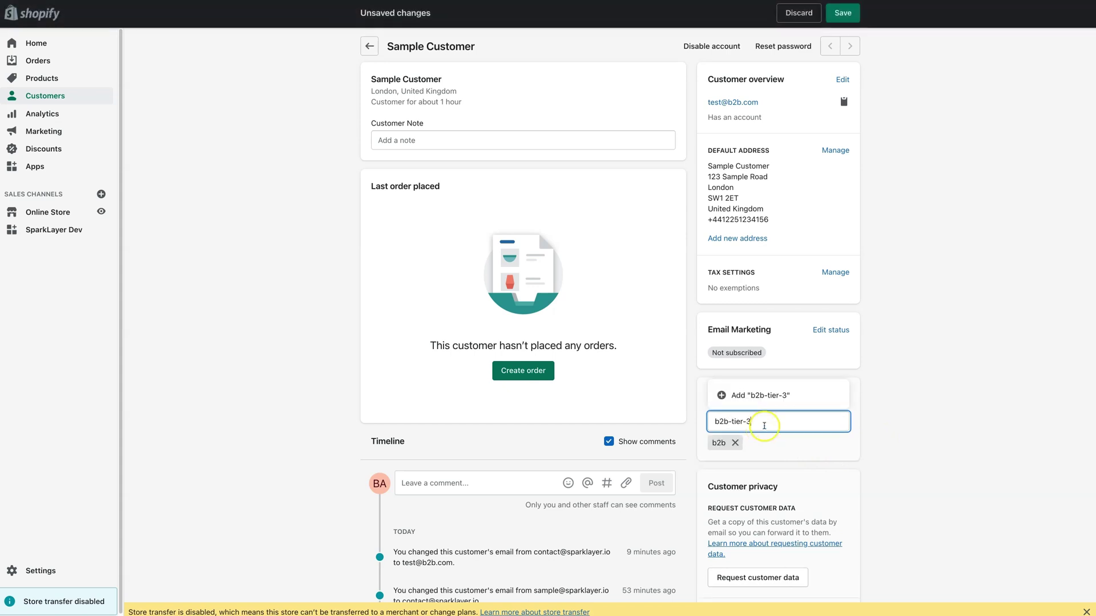
{"action": "left_click", "coordinate": [770, 390]}
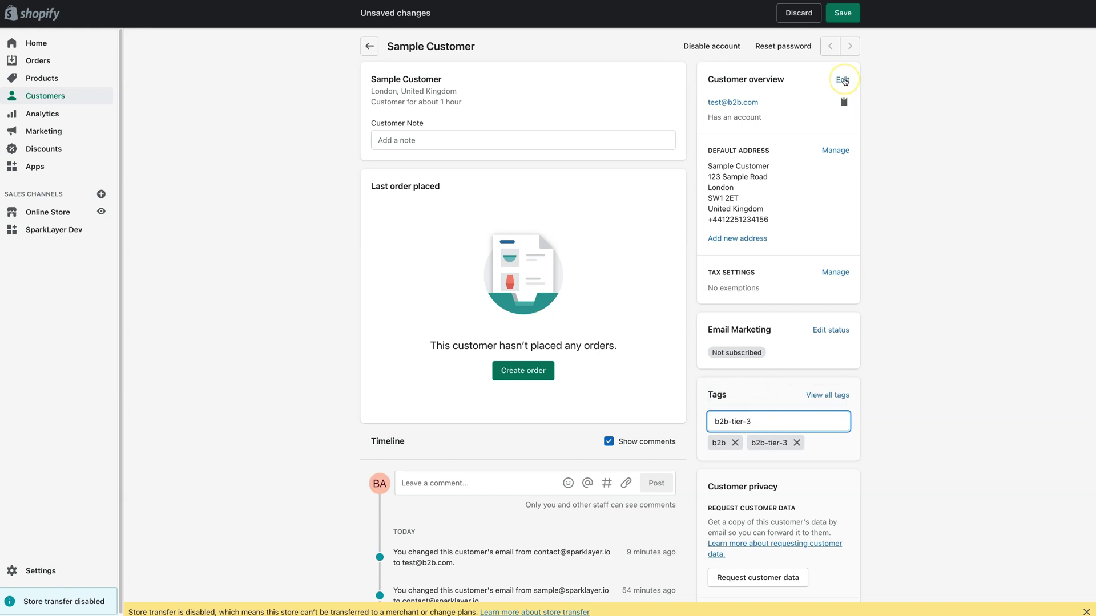
{"action": "left_click", "coordinate": [843, 12]}
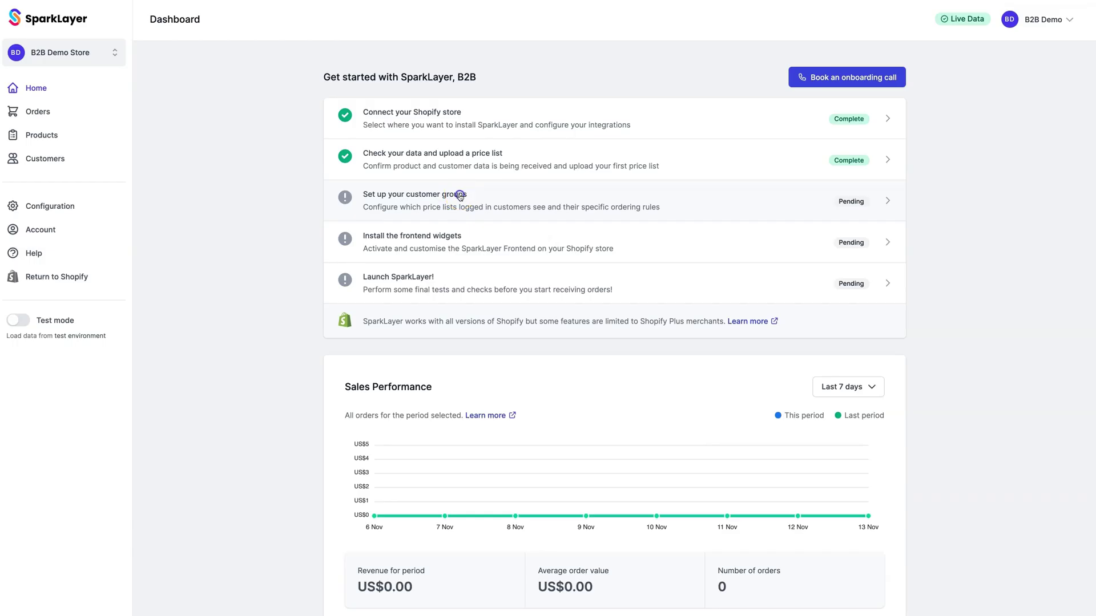
- Tick the three customer group checks, mark the step complete, and expand the frontend widgets step
{"action": "left_click", "coordinate": [460, 194]}
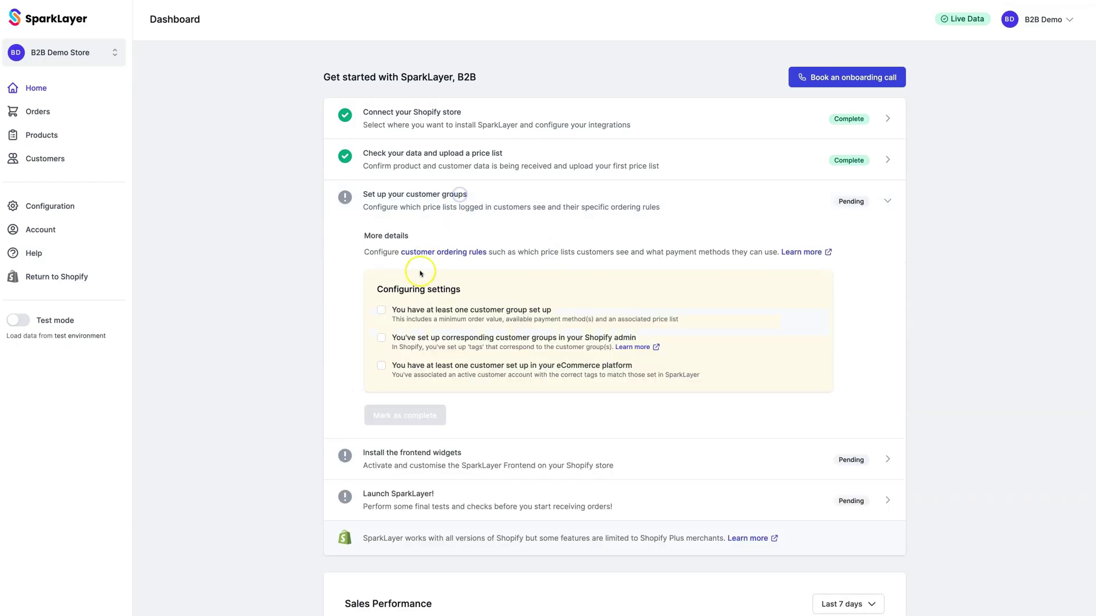
{"action": "left_click", "coordinate": [417, 309]}
{"action": "left_click", "coordinate": [416, 338]}
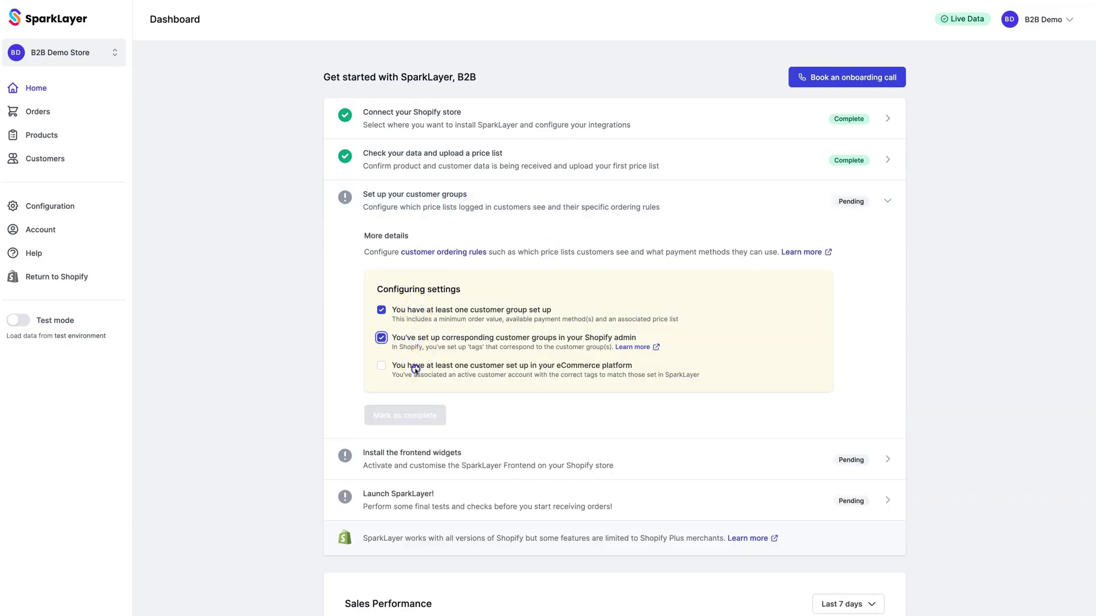
{"action": "left_click", "coordinate": [416, 369]}
{"action": "left_click", "coordinate": [406, 415]}
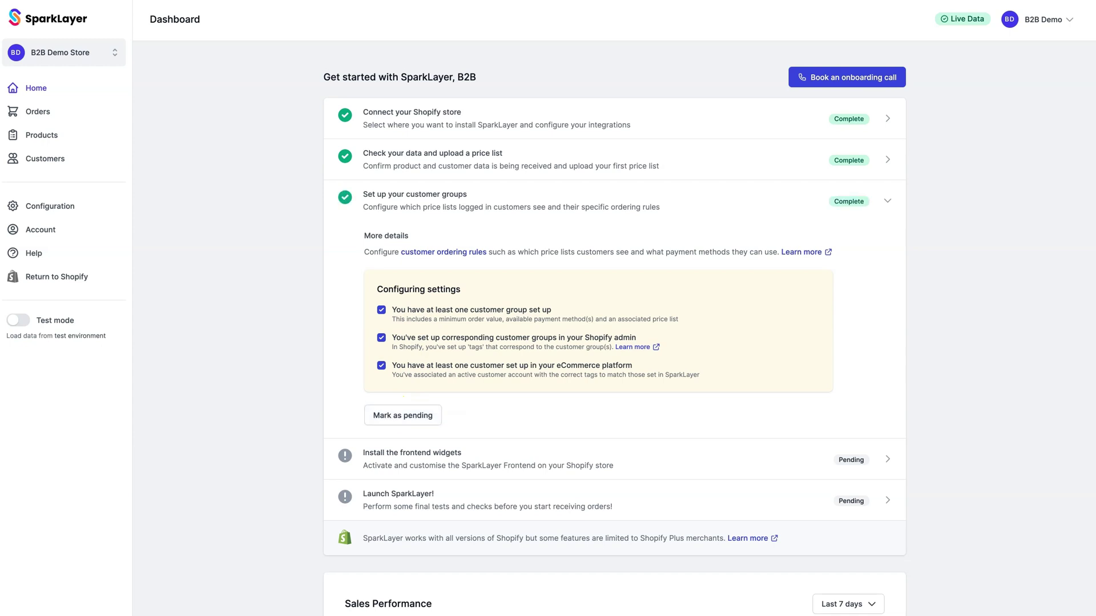
{"action": "left_click", "coordinate": [415, 209]}
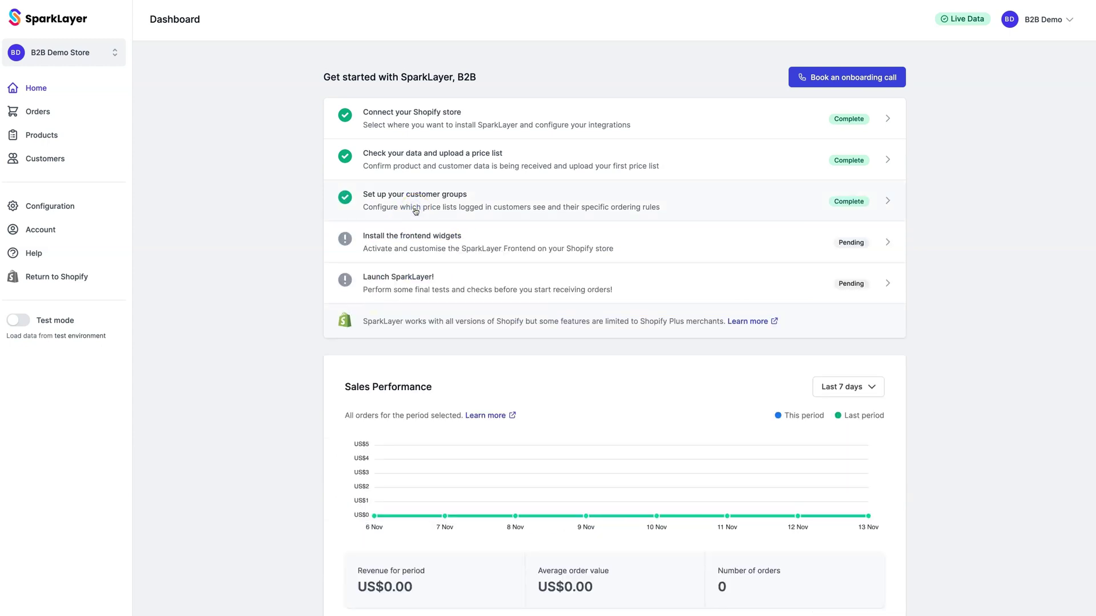
{"action": "left_click", "coordinate": [421, 237]}
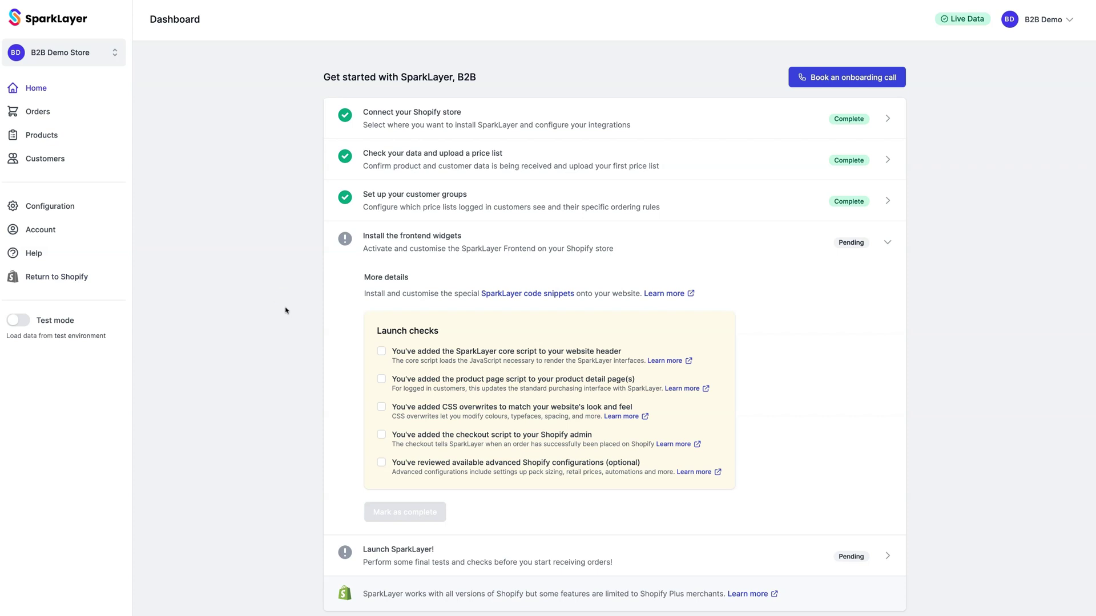
- View SparkLayer's frontend code snippets: the Product page script and the sample CSS customisation
{"action": "left_click", "coordinate": [522, 294]}
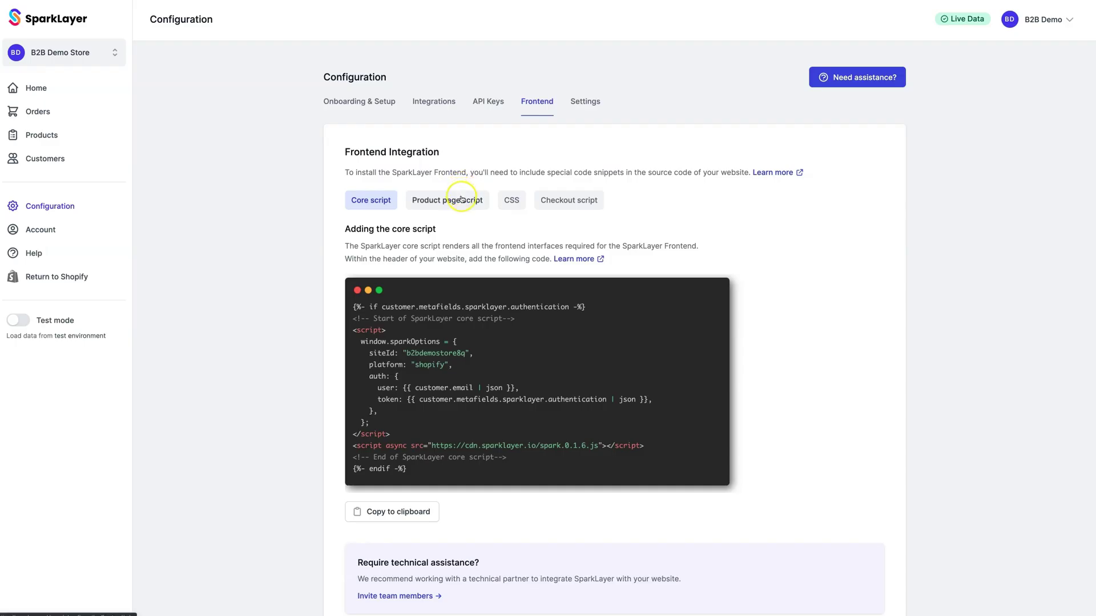
{"action": "left_click", "coordinate": [461, 199]}
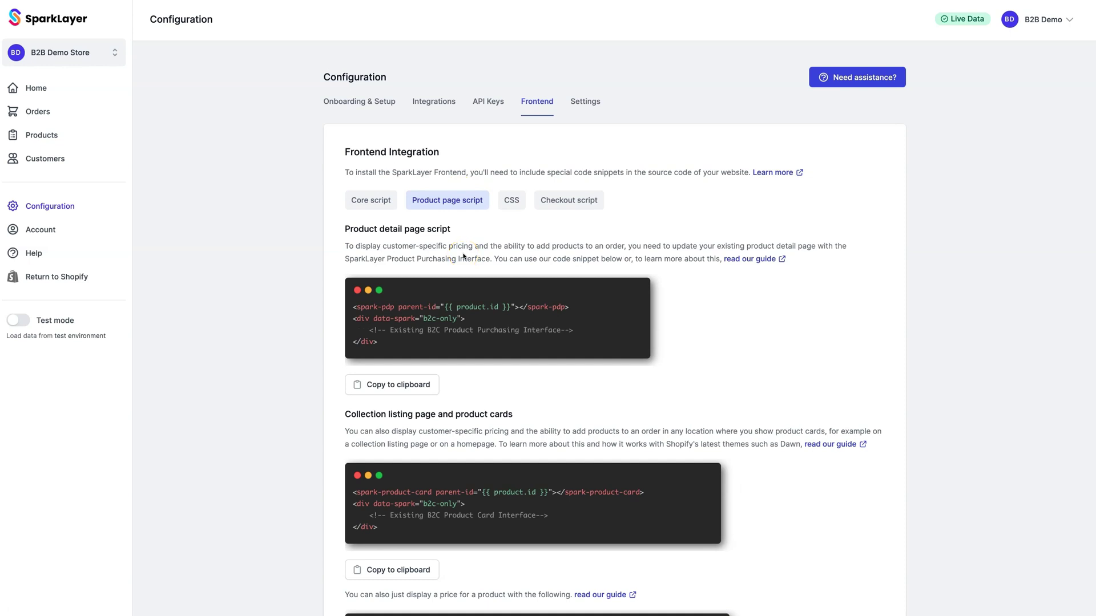
{"action": "left_click", "coordinate": [517, 201]}
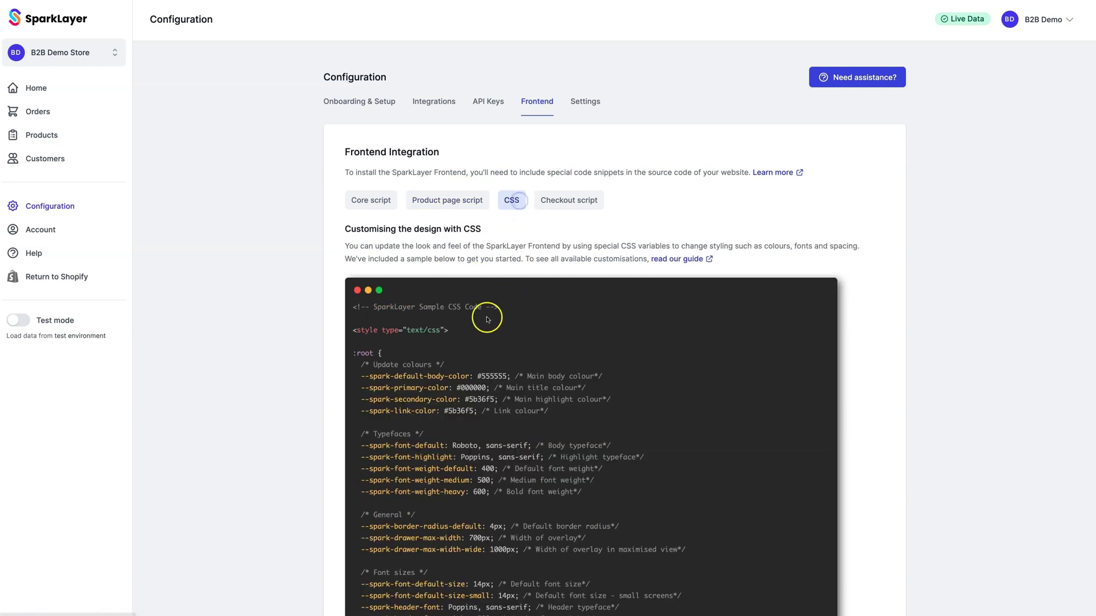
{"action": "scroll", "coordinate": [480, 319], "scroll_direction": "down", "scroll_amount": 2}
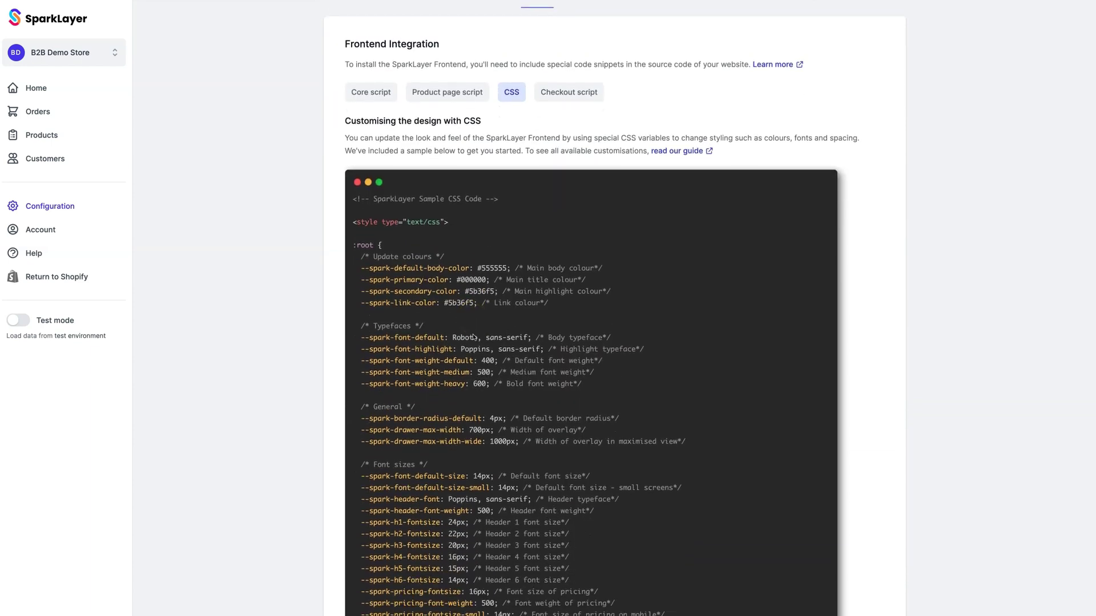
{"action": "scroll", "coordinate": [473, 337], "scroll_direction": "down", "scroll_amount": 1}
{"action": "scroll", "coordinate": [514, 273], "scroll_direction": "up", "scroll_amount": 3}
{"action": "left_click", "coordinate": [550, 211]}
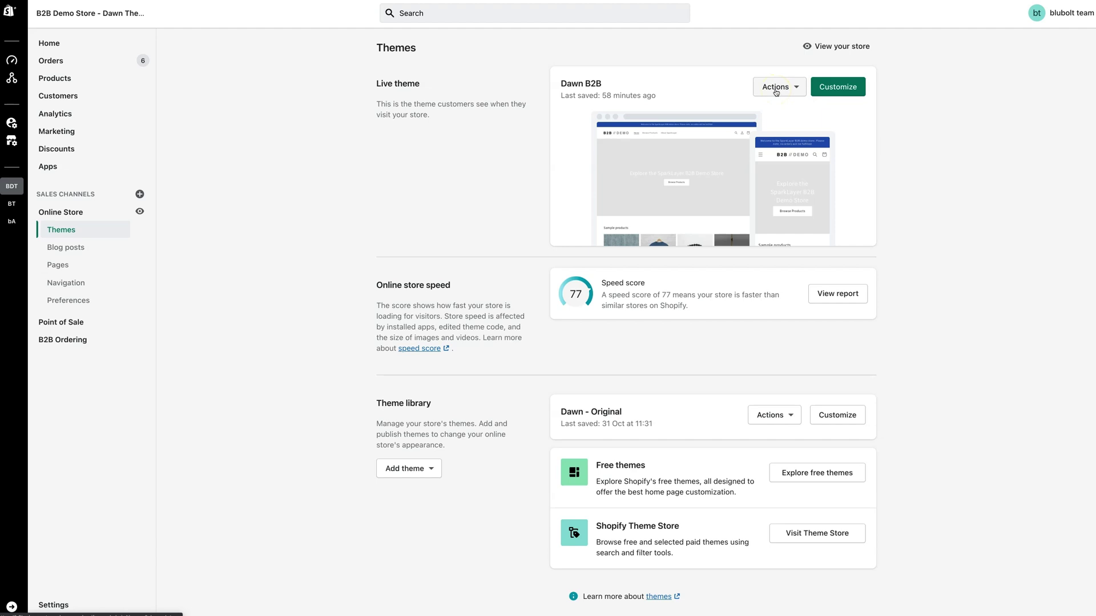
- Open the live Dawn B2B theme's code and select the SparkLayer core script, lines 128–141
{"action": "left_click", "coordinate": [776, 91]}
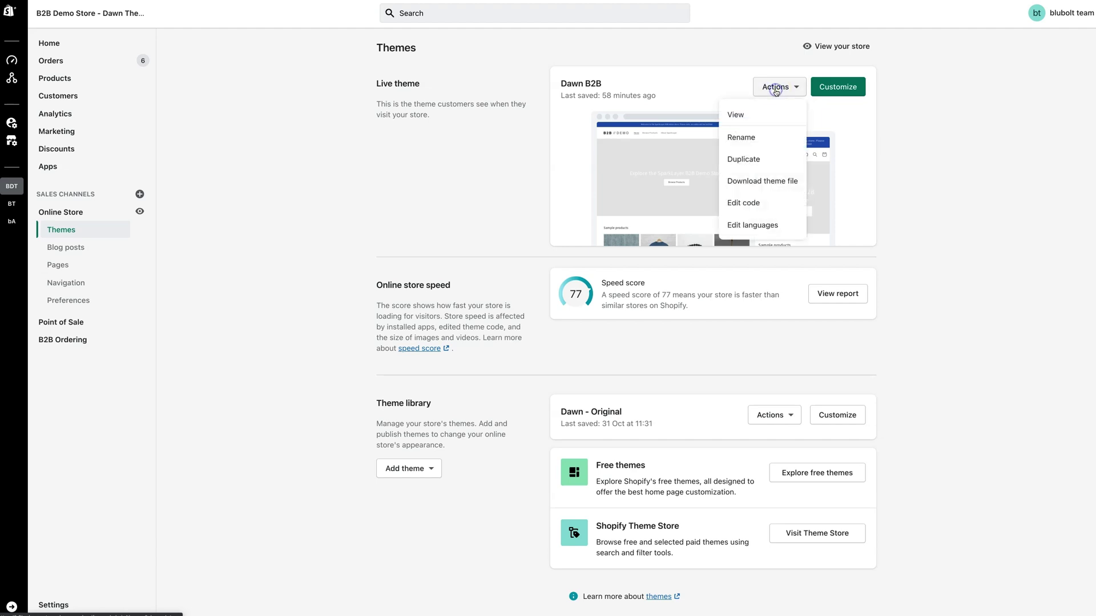
{"action": "left_click", "coordinate": [769, 203]}
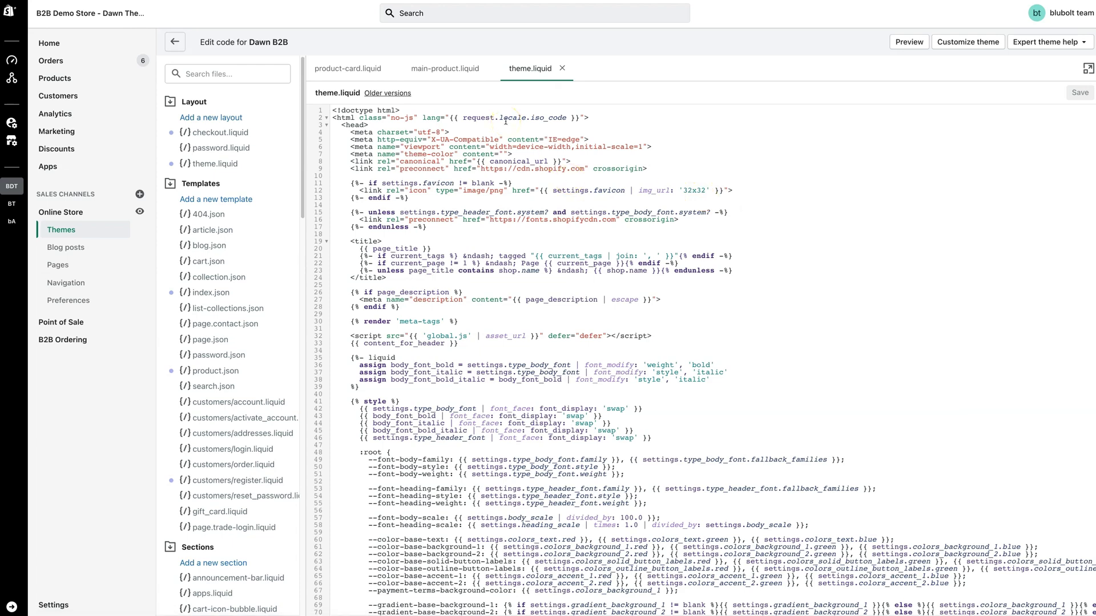
{"action": "scroll", "coordinate": [442, 251], "scroll_direction": "down", "scroll_amount": 3}
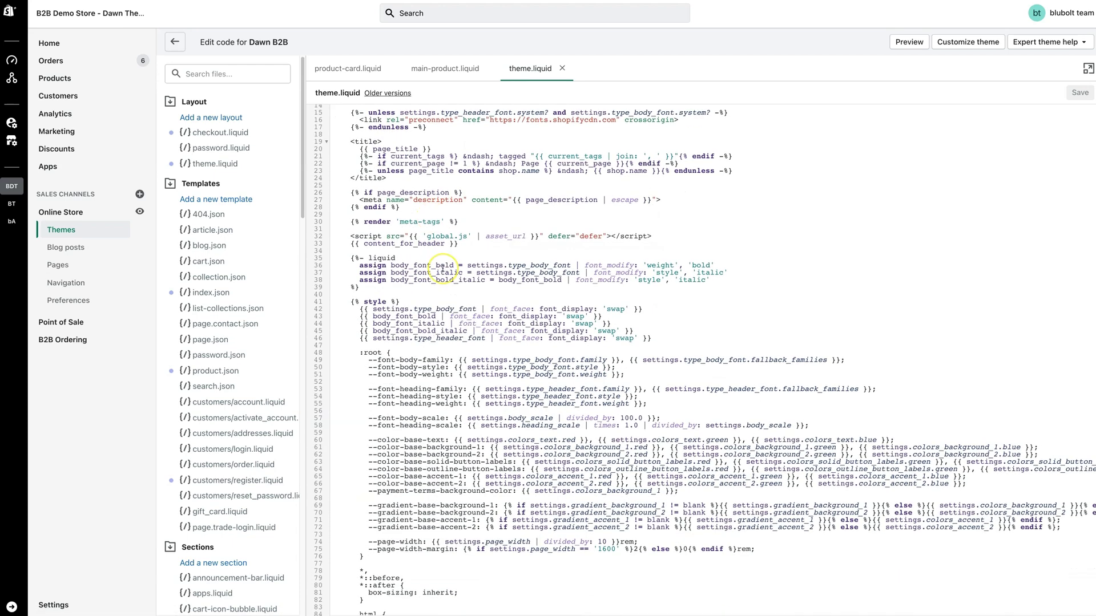
{"action": "scroll", "coordinate": [442, 266], "scroll_direction": "down", "scroll_amount": 10}
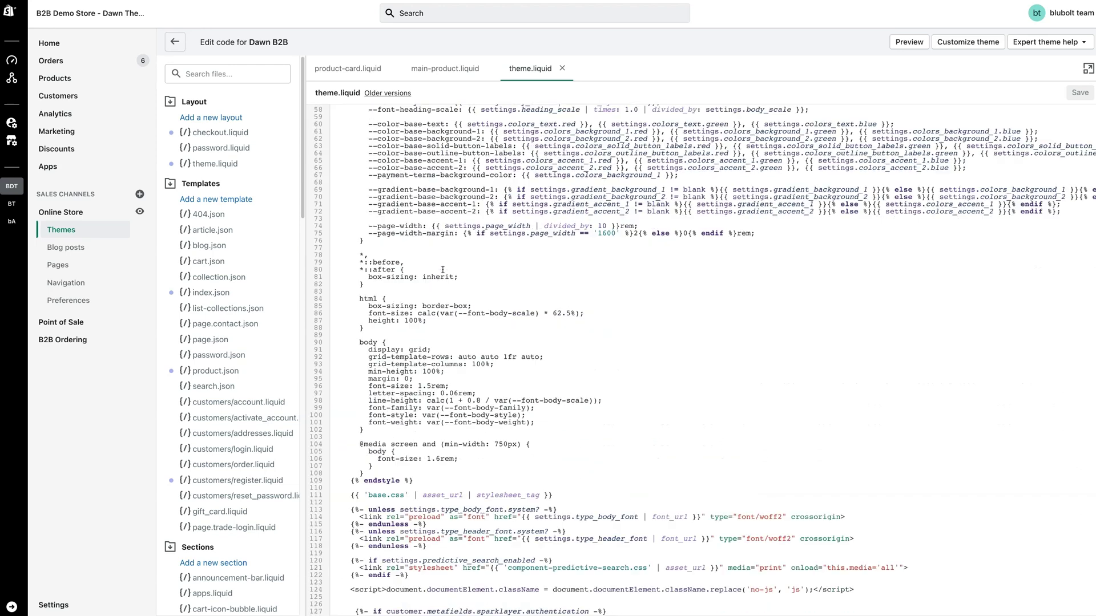
{"action": "scroll", "coordinate": [442, 269], "scroll_direction": "down", "scroll_amount": 8}
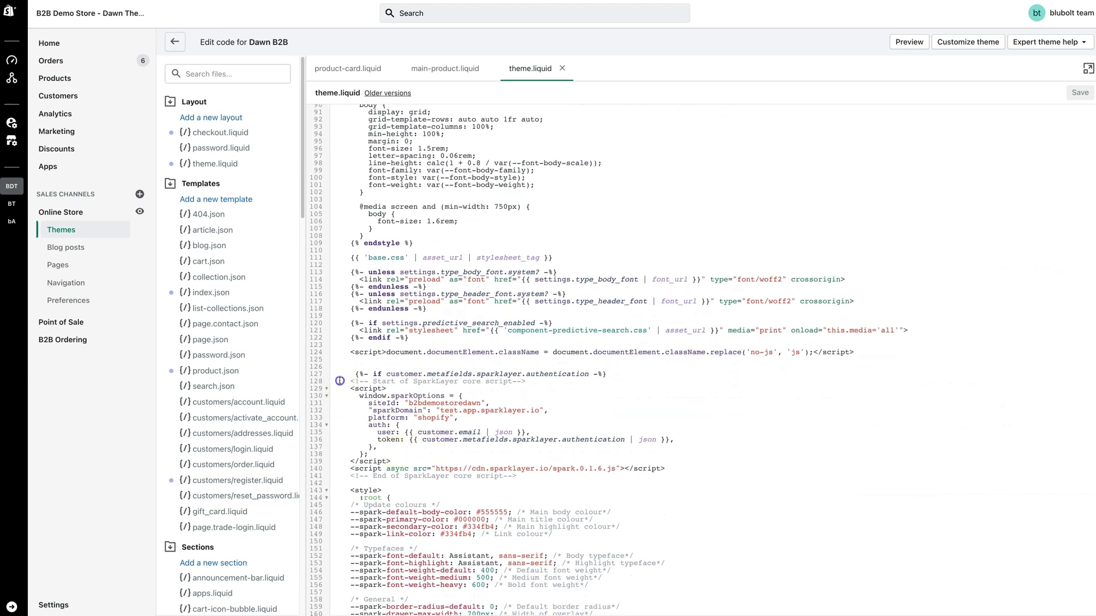
{"action": "left_click_drag", "start_coordinate": [342, 381], "coordinate": [657, 483]}
{"action": "scroll", "coordinate": [657, 482], "scroll_direction": "down", "scroll_amount": 3}
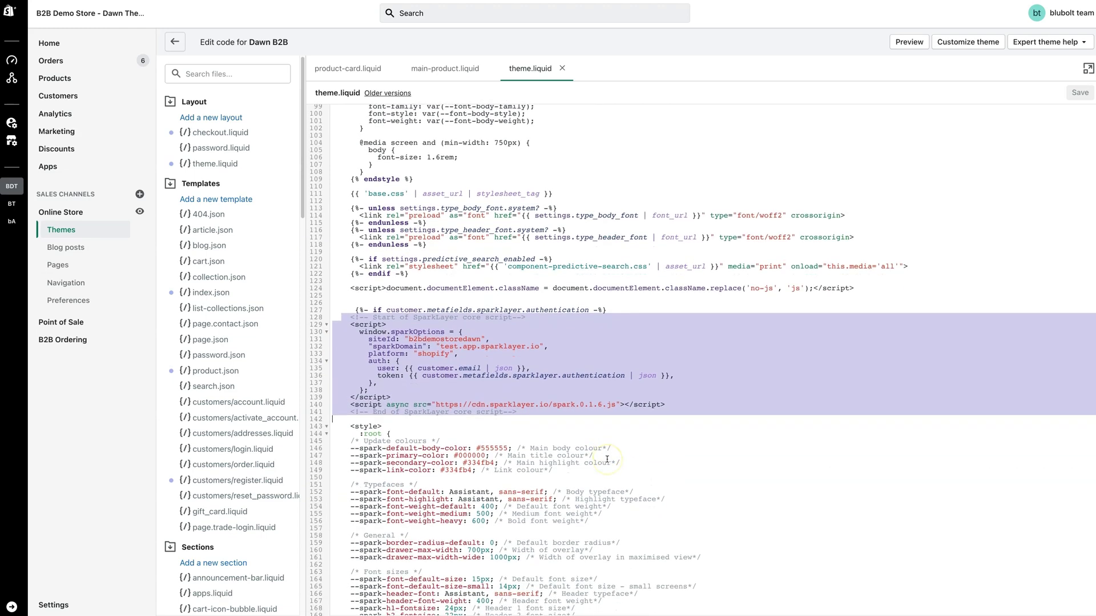
{"action": "left_click", "coordinate": [606, 456]}
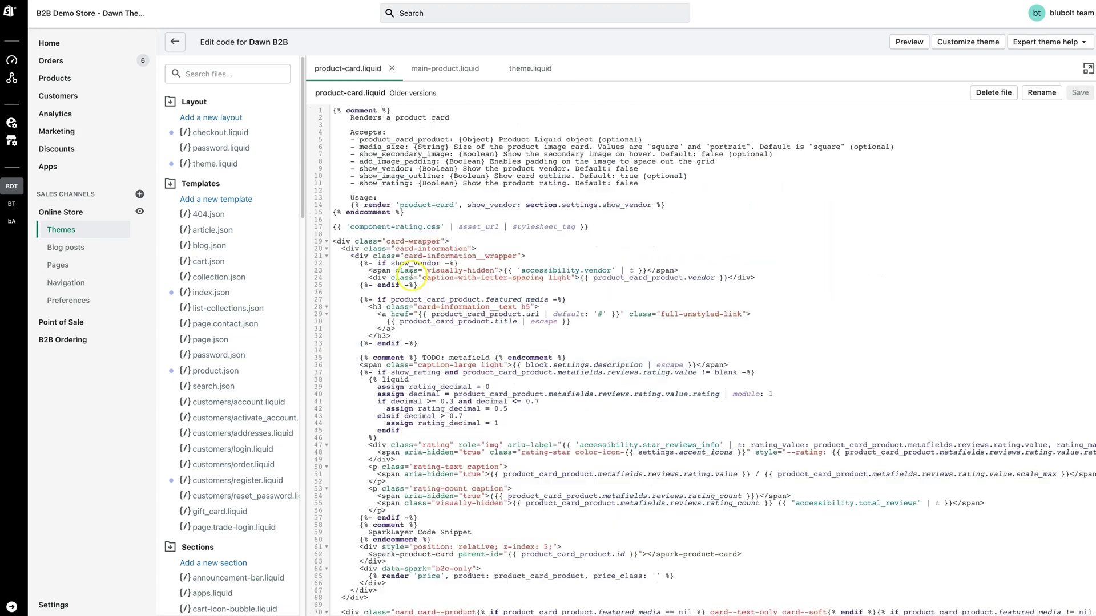
- Highlight the SparkLayer snippets in product-card.liquid and main-product.liquid
{"action": "scroll", "coordinate": [415, 294], "scroll_direction": "down", "scroll_amount": 2}
{"action": "scroll", "coordinate": [415, 294], "scroll_direction": "down", "scroll_amount": 1}
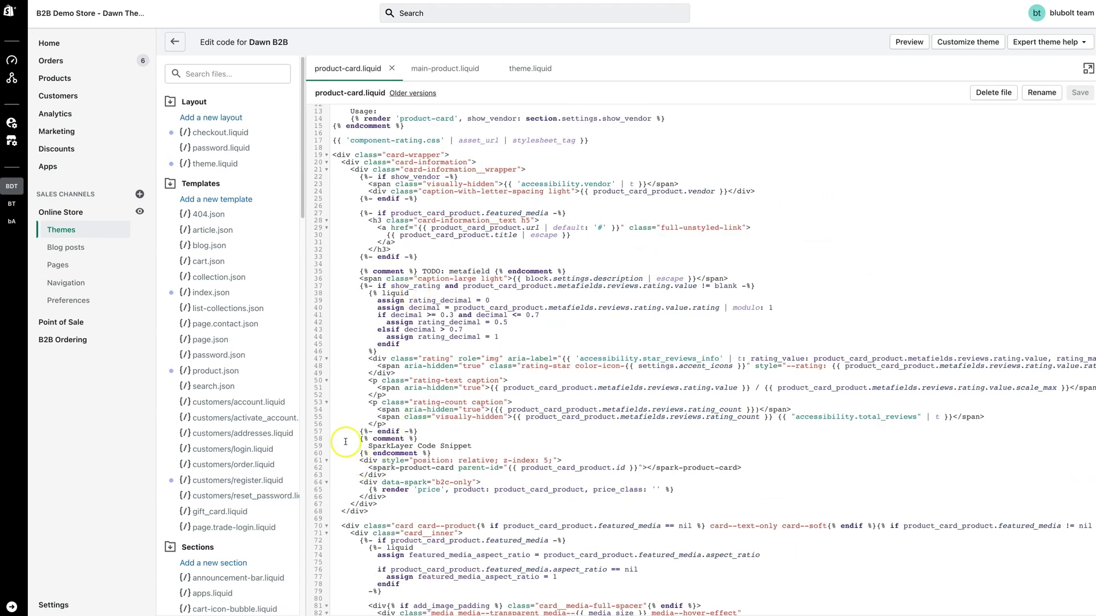
{"action": "left_click_drag", "start_coordinate": [344, 438], "coordinate": [522, 495]}
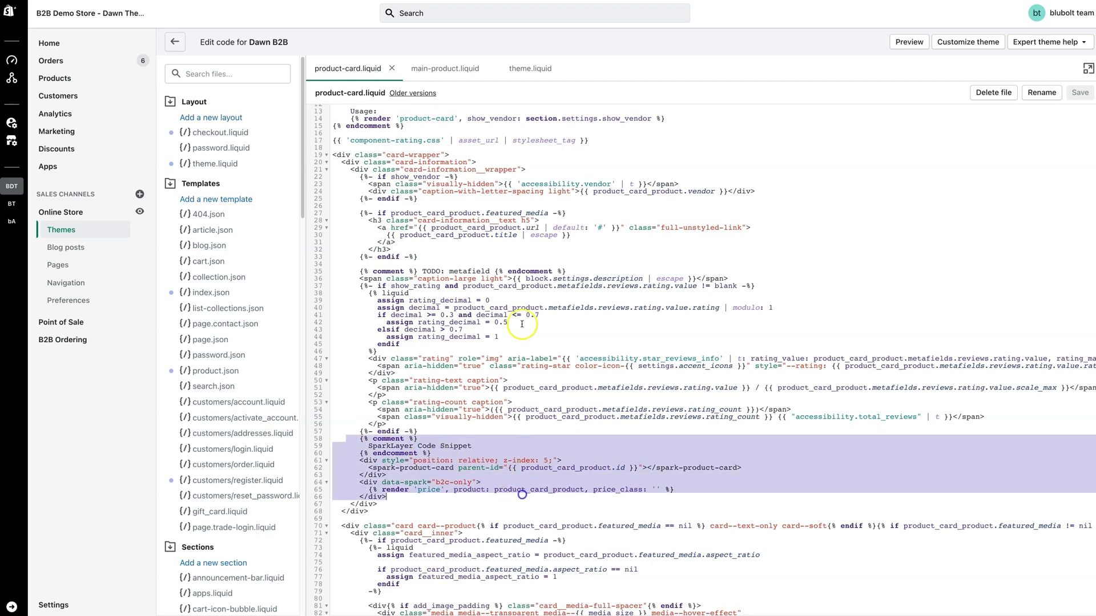
{"action": "left_click", "coordinate": [445, 68]}
{"action": "scroll", "coordinate": [411, 378], "scroll_direction": "down", "scroll_amount": 6}
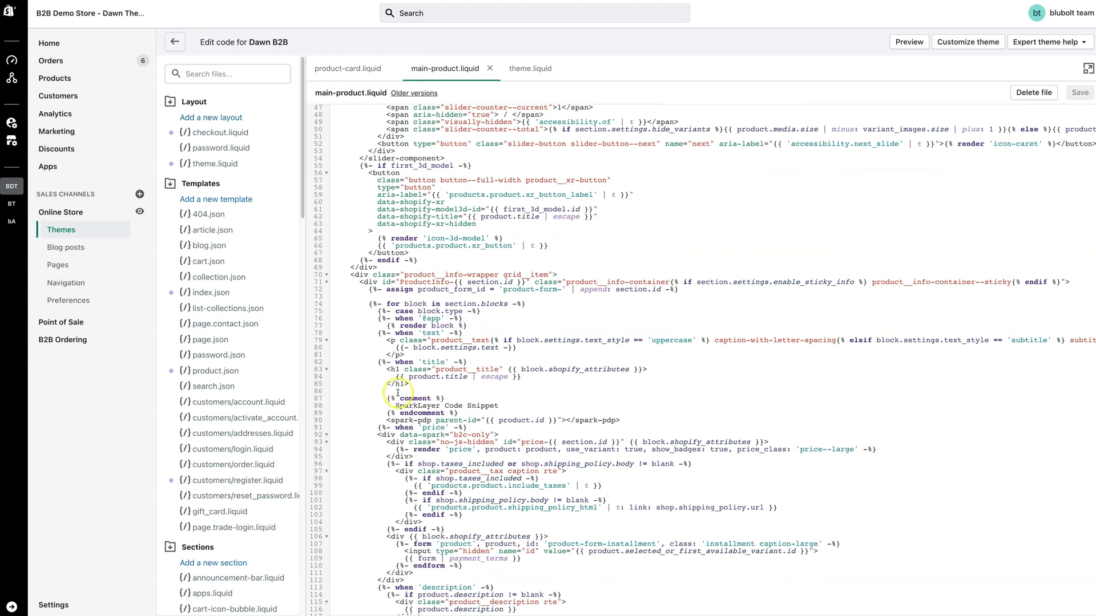
{"action": "left_click_drag", "start_coordinate": [377, 400], "coordinate": [477, 422]}
{"action": "left_click", "coordinate": [547, 388]}
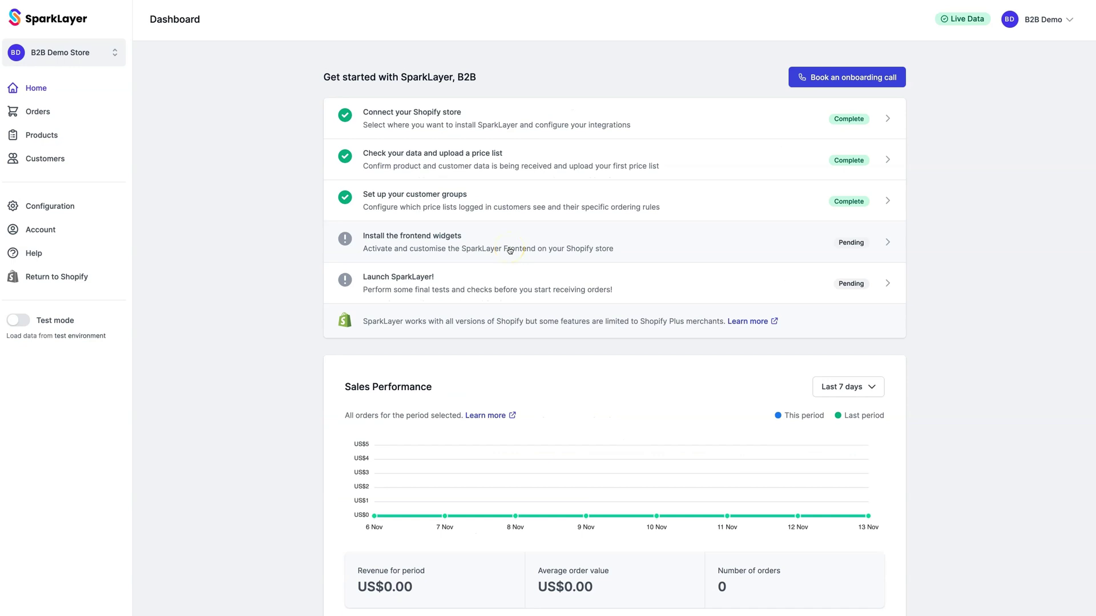
- Tick all five frontend widget launch checks: core, product page, CSS, checkout scripts, and advanced configurations
{"action": "left_click", "coordinate": [509, 250]}
{"action": "scroll", "coordinate": [510, 384], "scroll_direction": "down", "scroll_amount": 1}
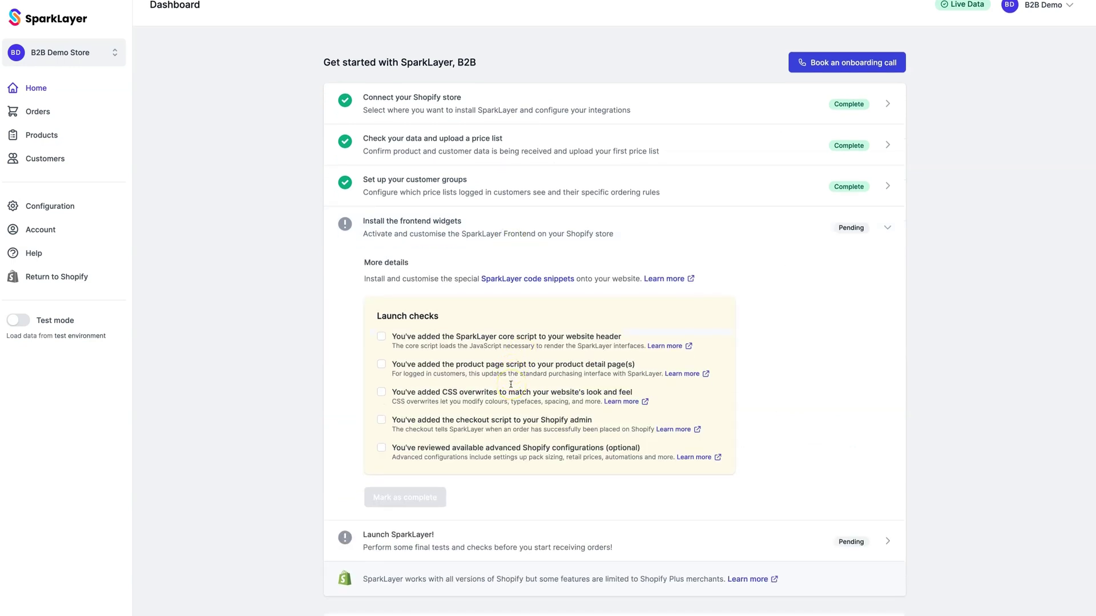
{"action": "left_click", "coordinate": [381, 335]}
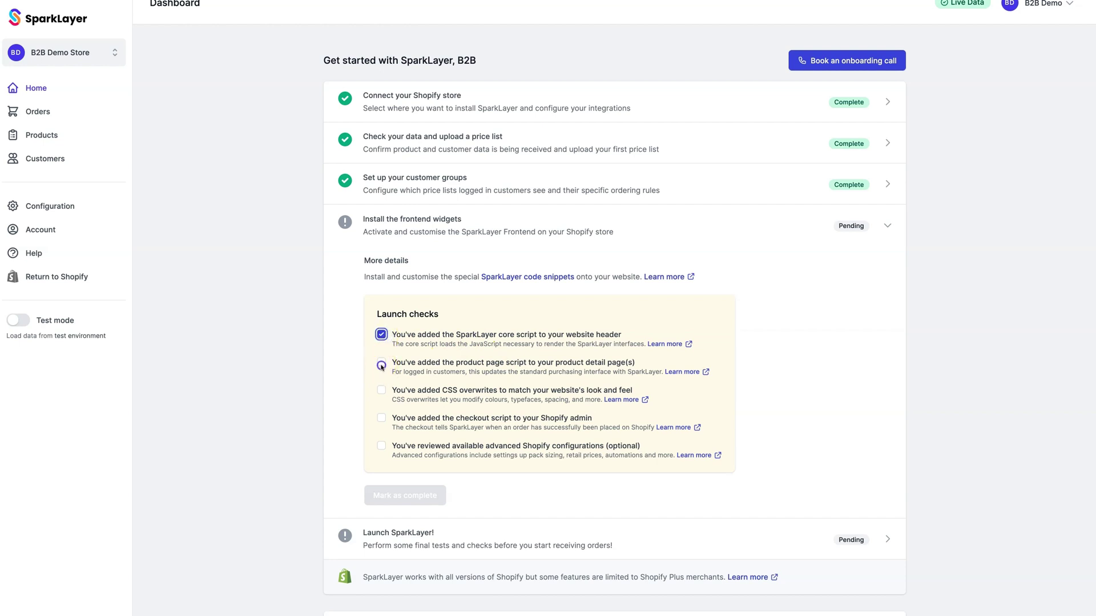
{"action": "left_click", "coordinate": [381, 364]}
{"action": "left_click", "coordinate": [381, 390]}
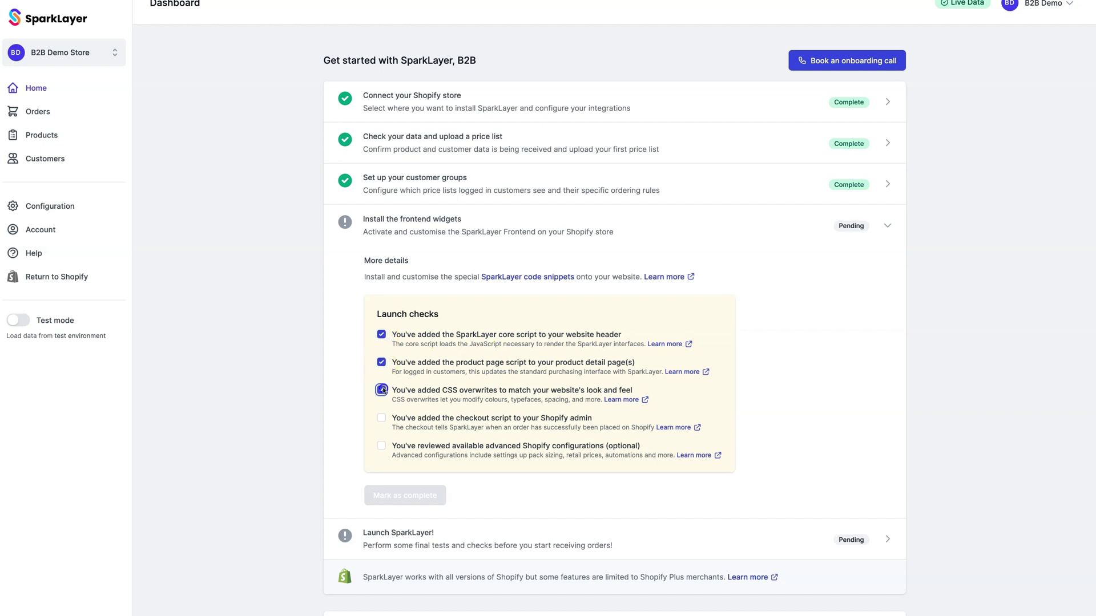
{"action": "left_click", "coordinate": [383, 420]}
{"action": "left_click", "coordinate": [382, 420]}
{"action": "left_click", "coordinate": [381, 446]}
{"action": "left_click", "coordinate": [382, 418]}
- Mark the Install the frontend widgets step complete and collapse it
{"action": "left_click", "coordinate": [400, 496]}
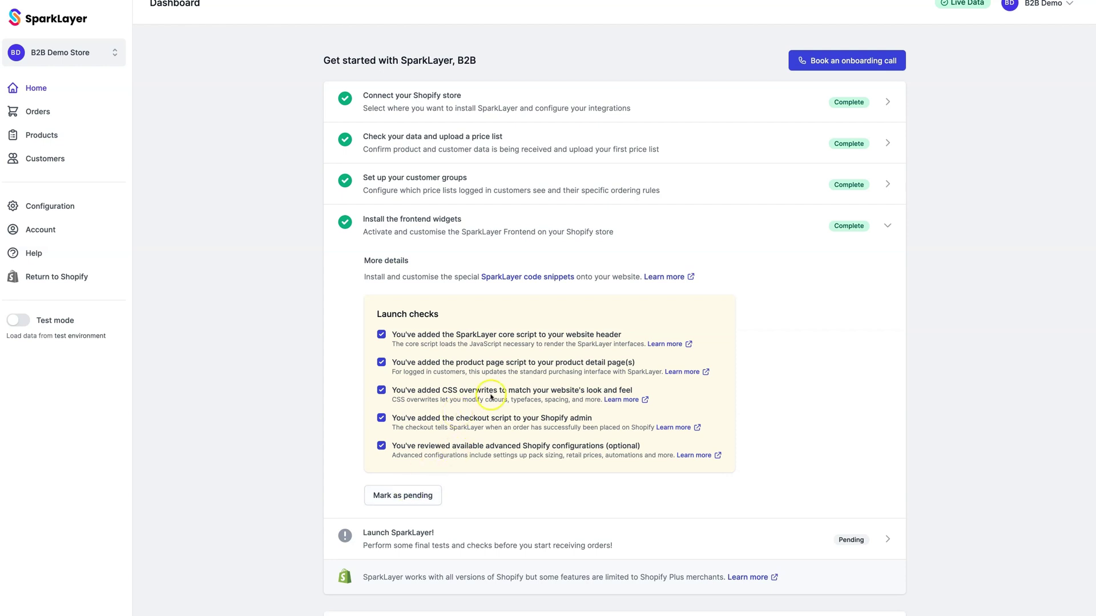
{"action": "left_click", "coordinate": [409, 218]}
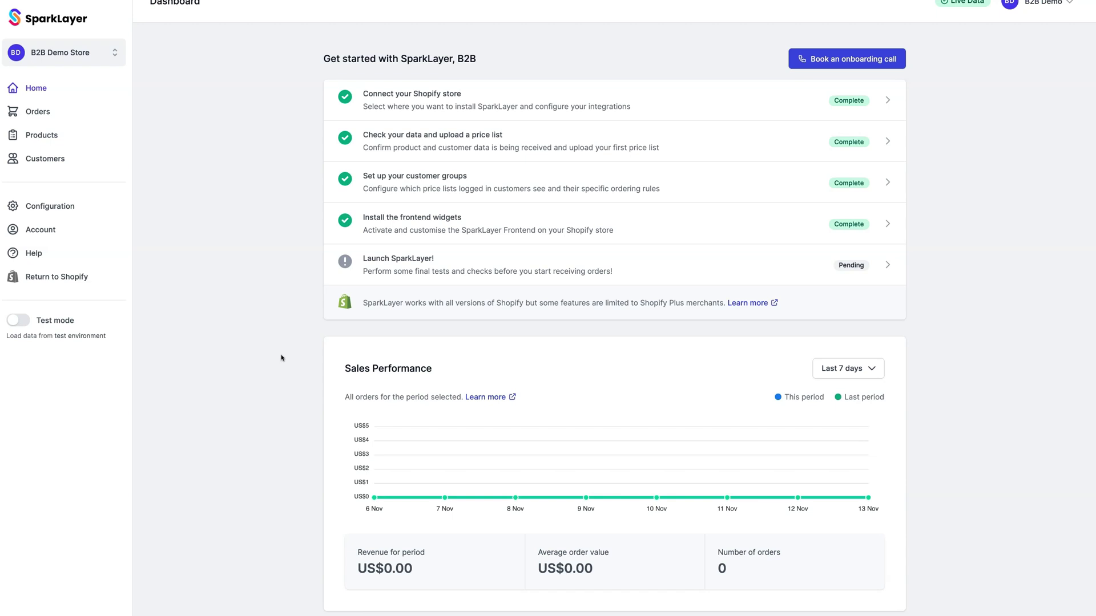
{"action": "left_click", "coordinate": [292, 356]}
- Sign in to the storefront with the wholesale test customer account
{"action": "left_click", "coordinate": [313, 343]}
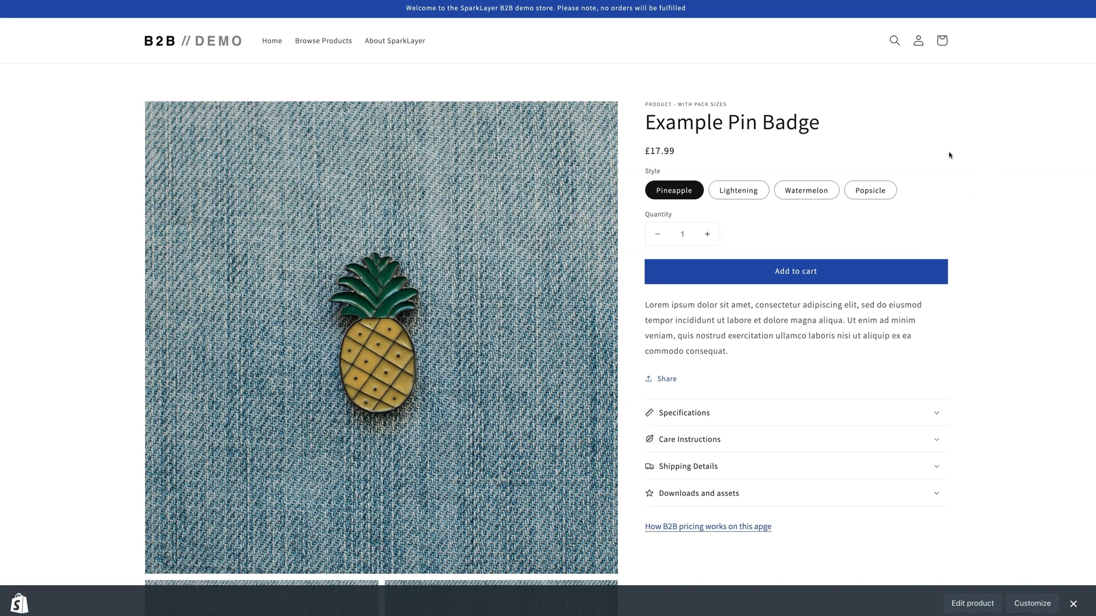
{"action": "left_click", "coordinate": [920, 42]}
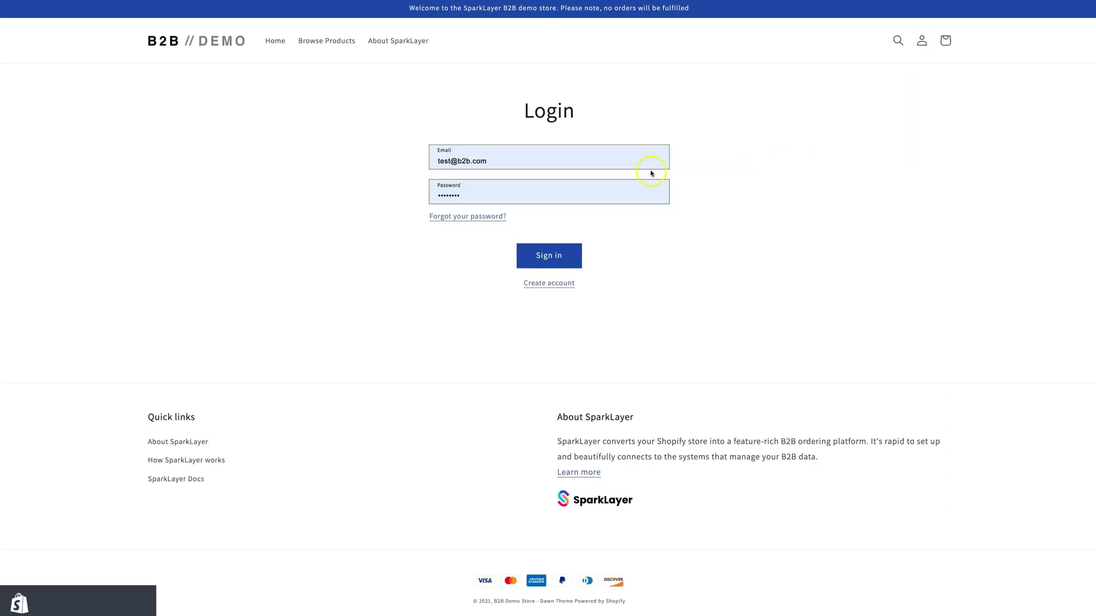
{"action": "left_click", "coordinate": [563, 253]}
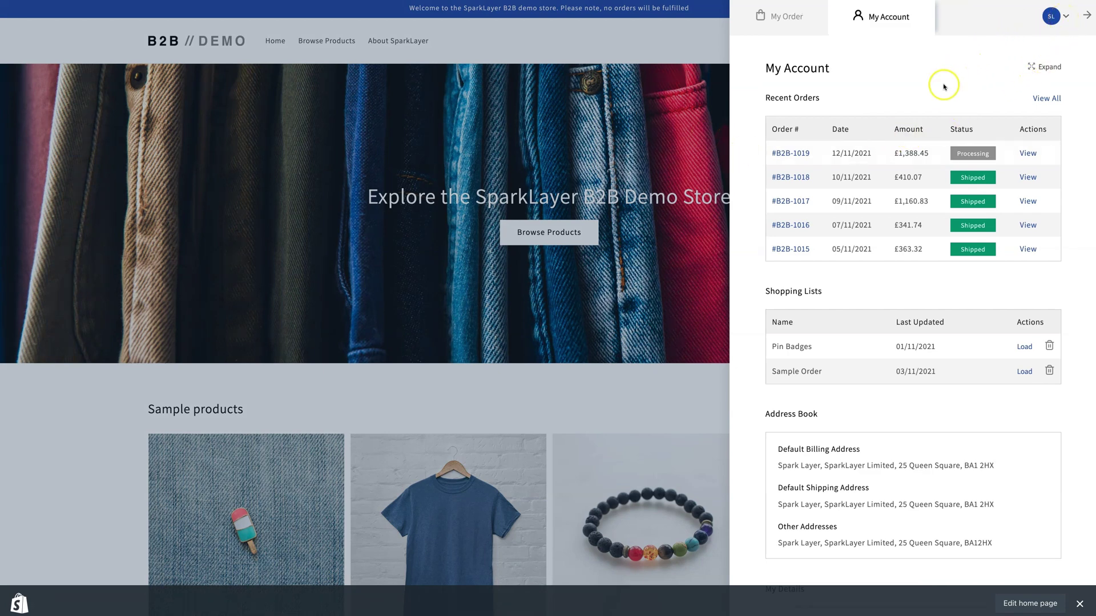
{"action": "left_click", "coordinate": [606, 357]}
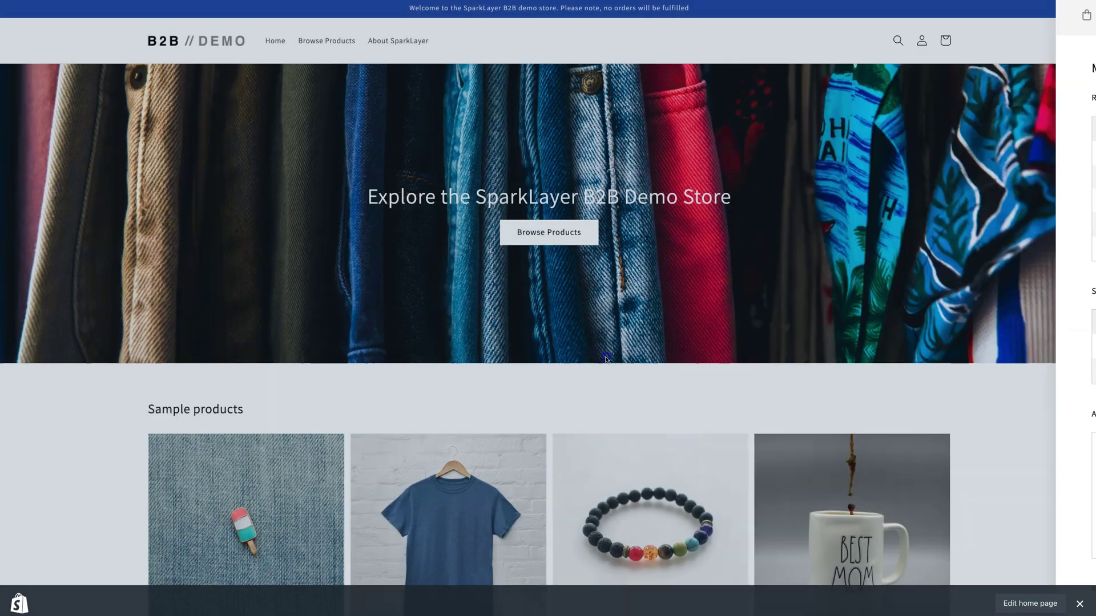
- Add Pineapple, Lightening and Popsicle Example Pin Badge packs to the order and proceed to checkout
{"action": "scroll", "coordinate": [304, 462], "scroll_direction": "down", "scroll_amount": 3}
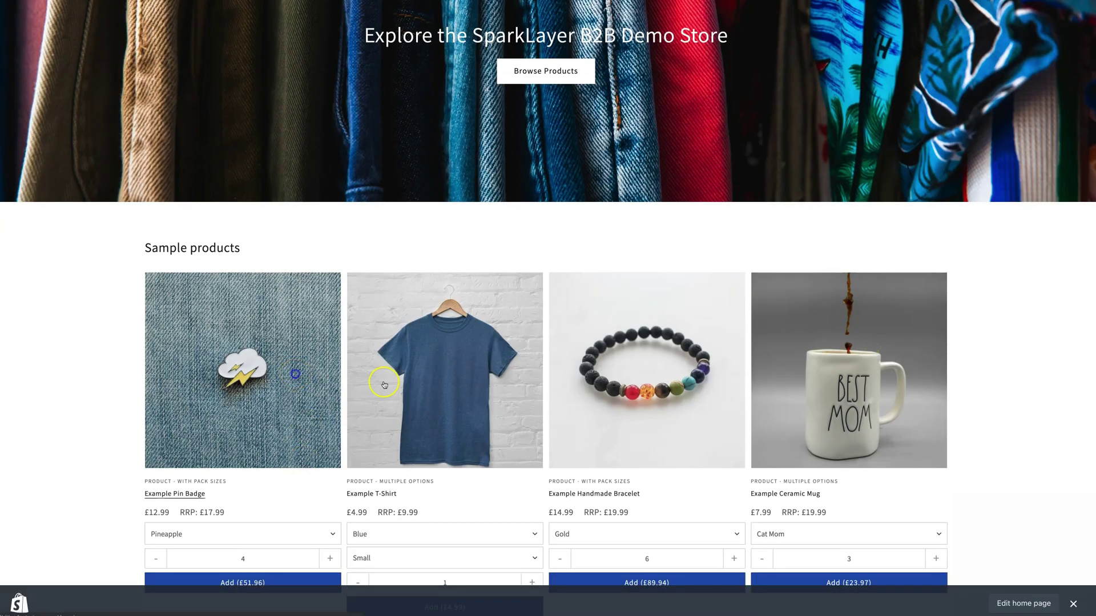
{"action": "left_click", "coordinate": [297, 375]}
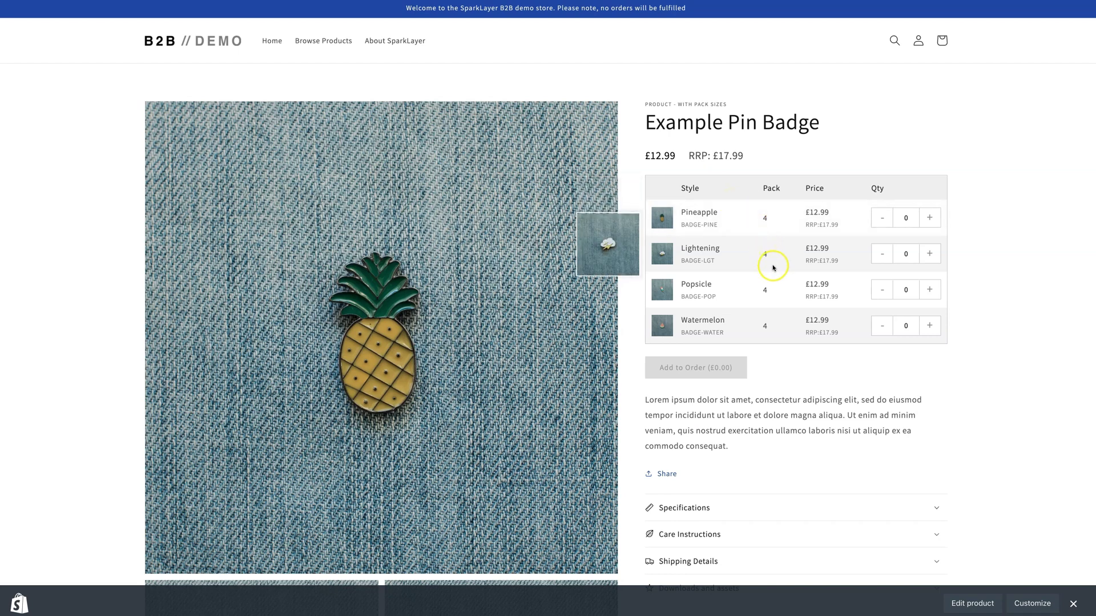
{"action": "left_click", "coordinate": [930, 217]}
{"action": "left_click", "coordinate": [931, 254]}
{"action": "left_click", "coordinate": [931, 288]}
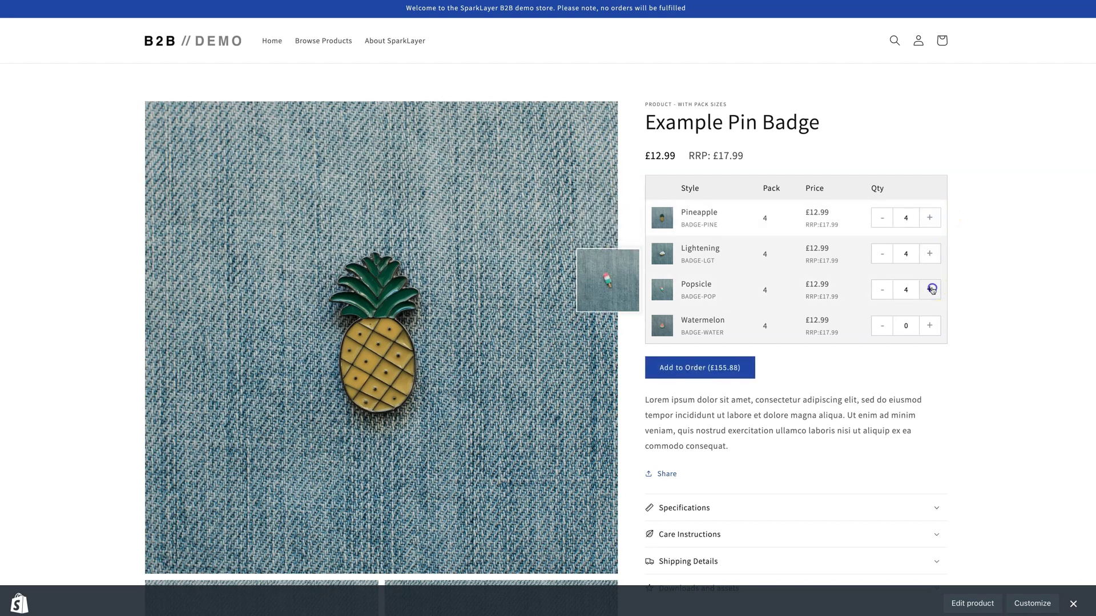
{"action": "left_click", "coordinate": [700, 368]}
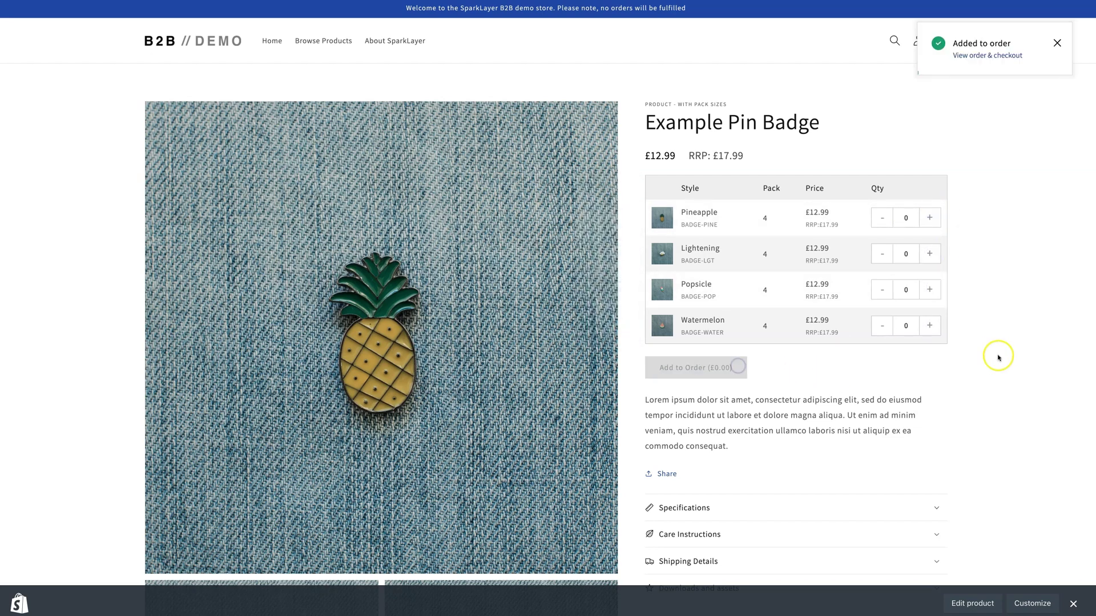
{"action": "left_click", "coordinate": [988, 57]}
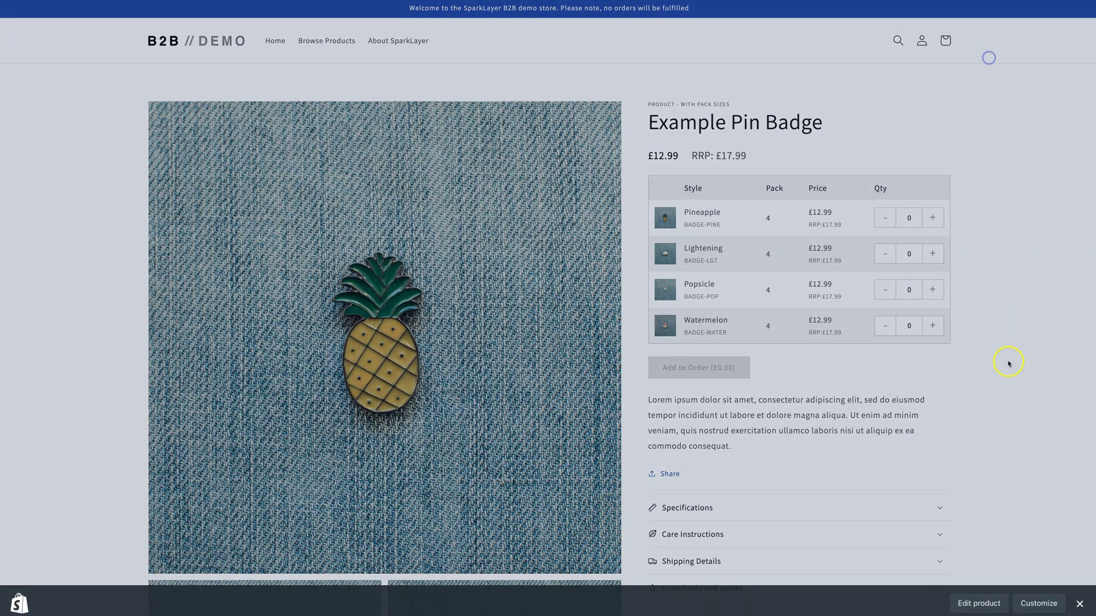
{"action": "left_click", "coordinate": [926, 556]}
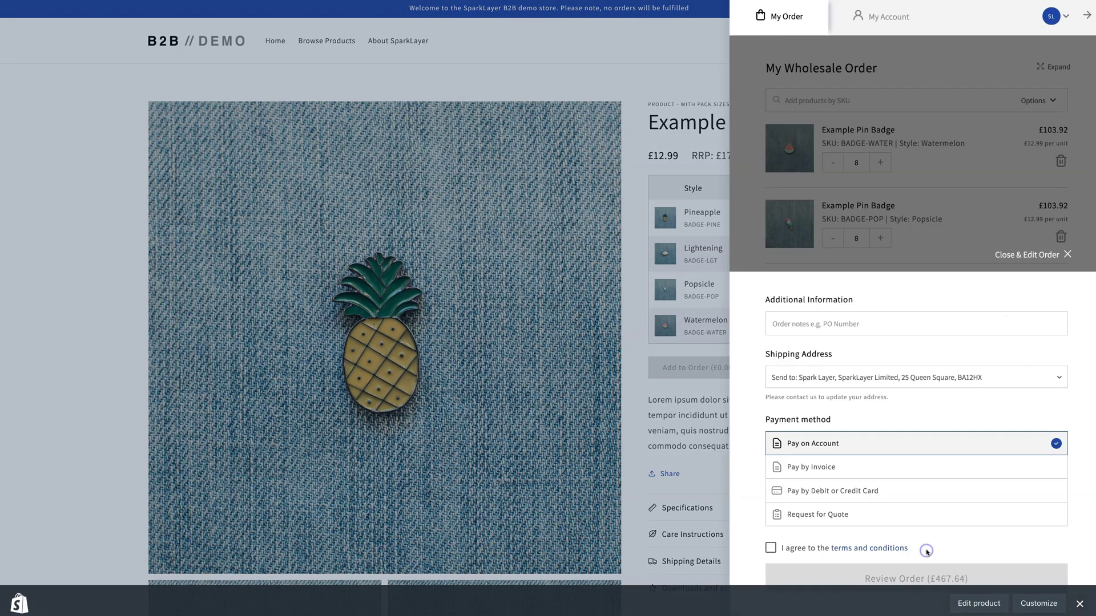
- Accept checkout terms, then confirm the login, B2B price, order, checkout and backend checks and complete Launch SparkLayer
{"action": "left_click", "coordinate": [802, 549]}
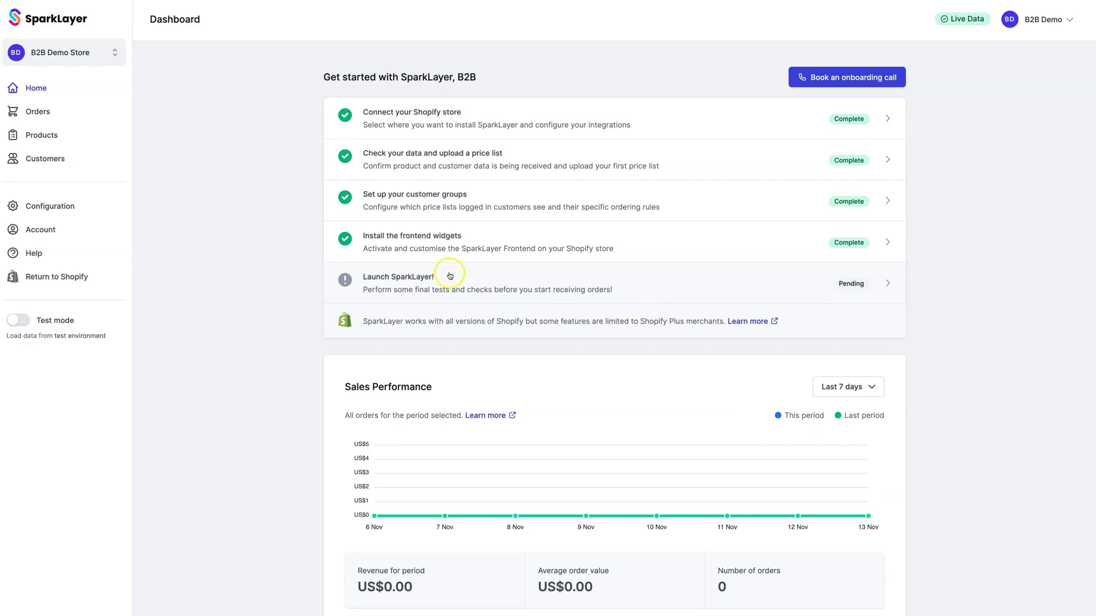
{"action": "left_click", "coordinate": [441, 287]}
{"action": "scroll", "coordinate": [390, 352], "scroll_direction": "down", "scroll_amount": 1}
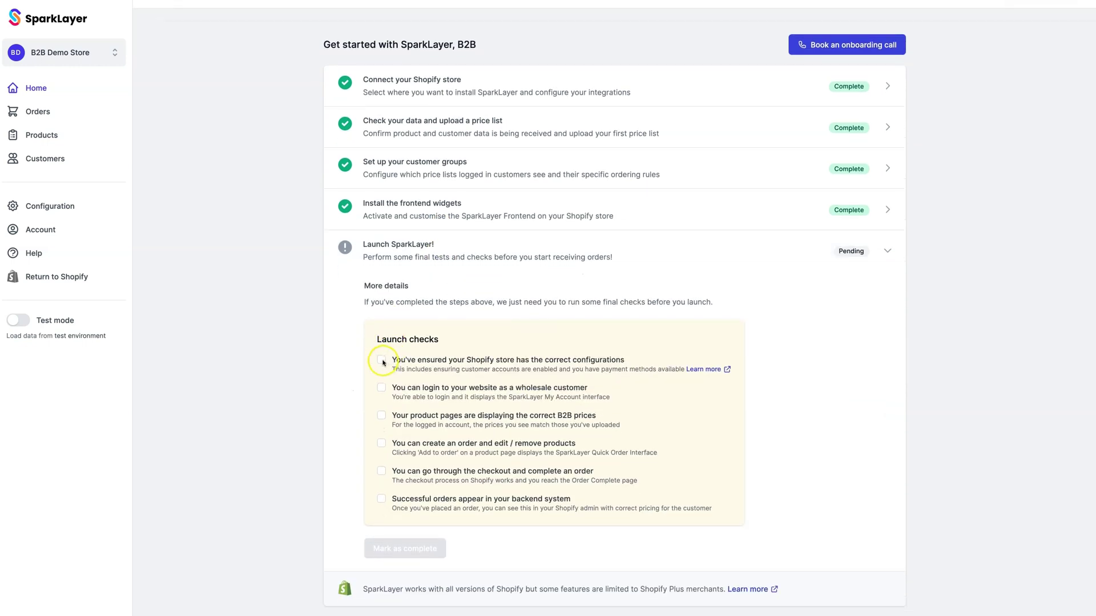
{"action": "left_click", "coordinate": [381, 388]}
{"action": "left_click", "coordinate": [381, 416]}
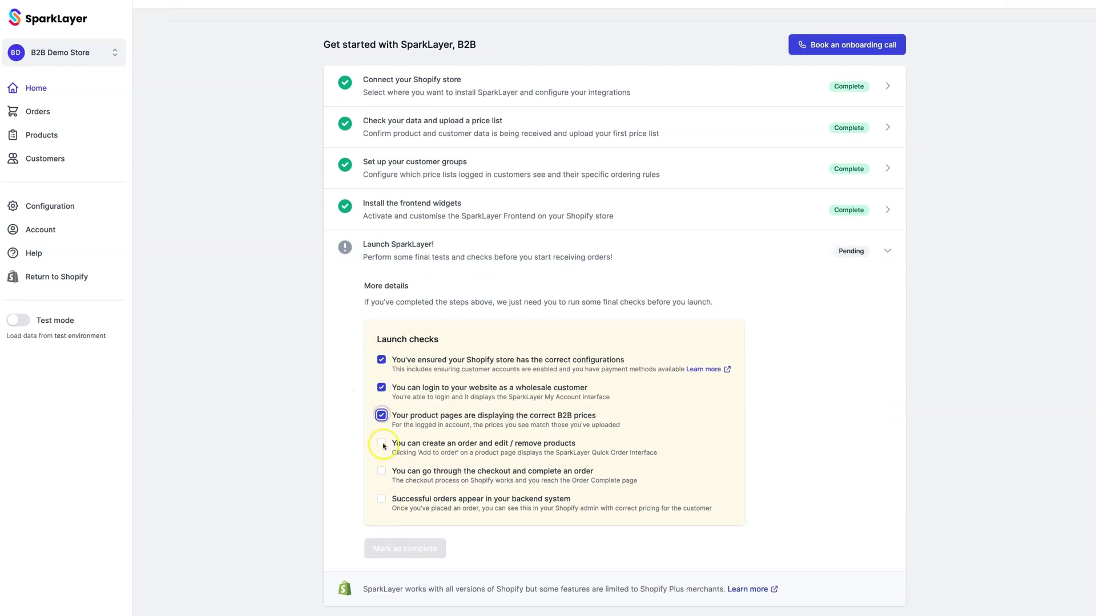
{"action": "left_click", "coordinate": [381, 444]}
{"action": "left_click", "coordinate": [382, 473]}
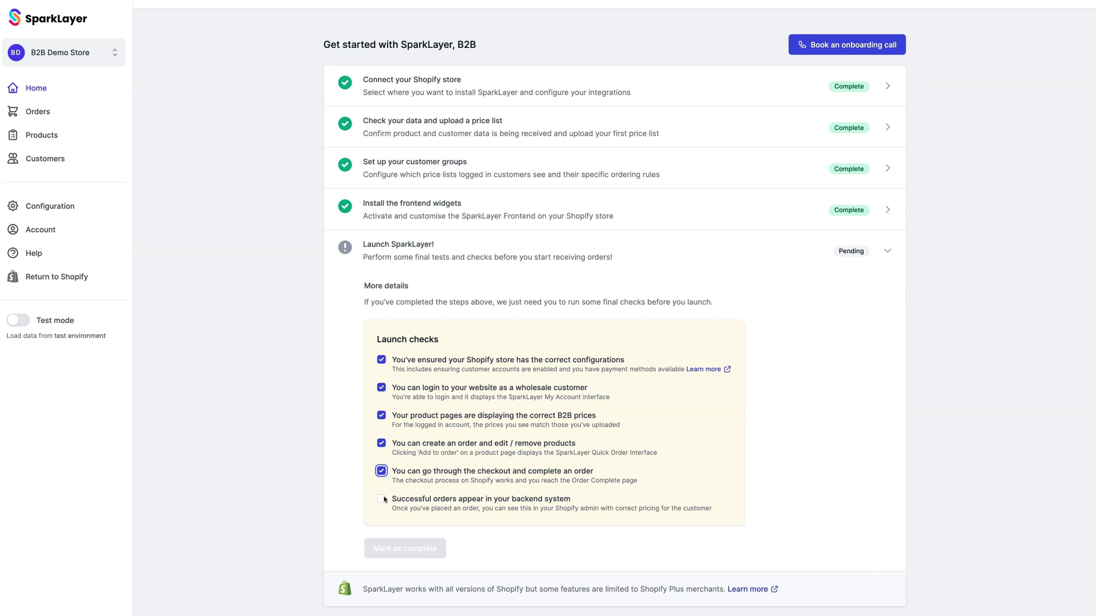
{"action": "left_click", "coordinate": [381, 499]}
{"action": "left_click", "coordinate": [406, 548]}
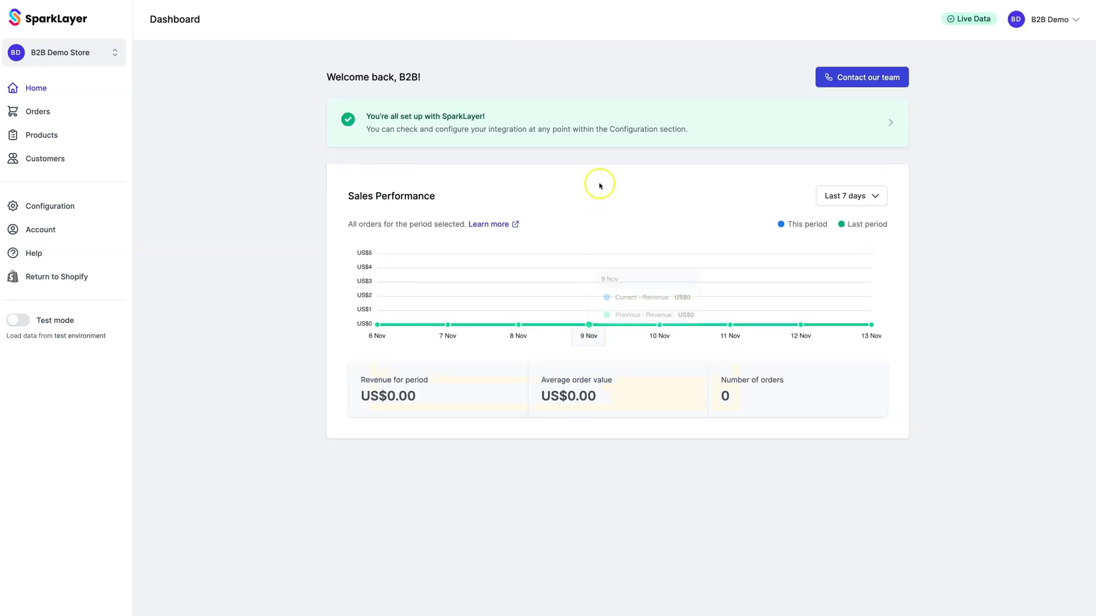